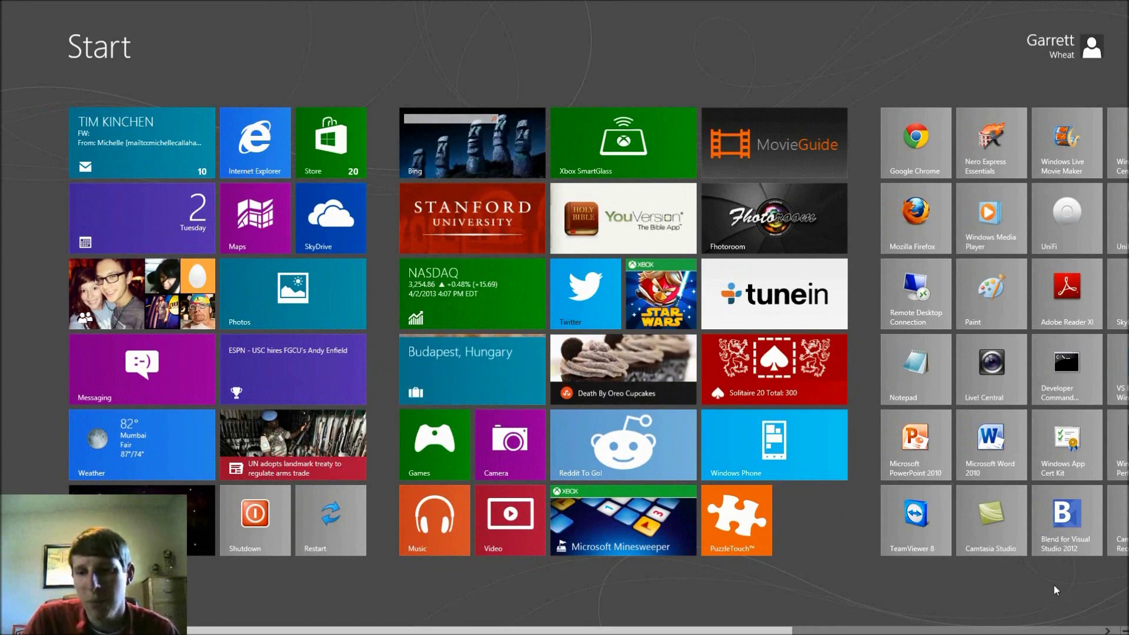
From the charms Settings pane, show the power flyout listing Sleep, Shut down and Restart.
mouse_move(1127, 632)
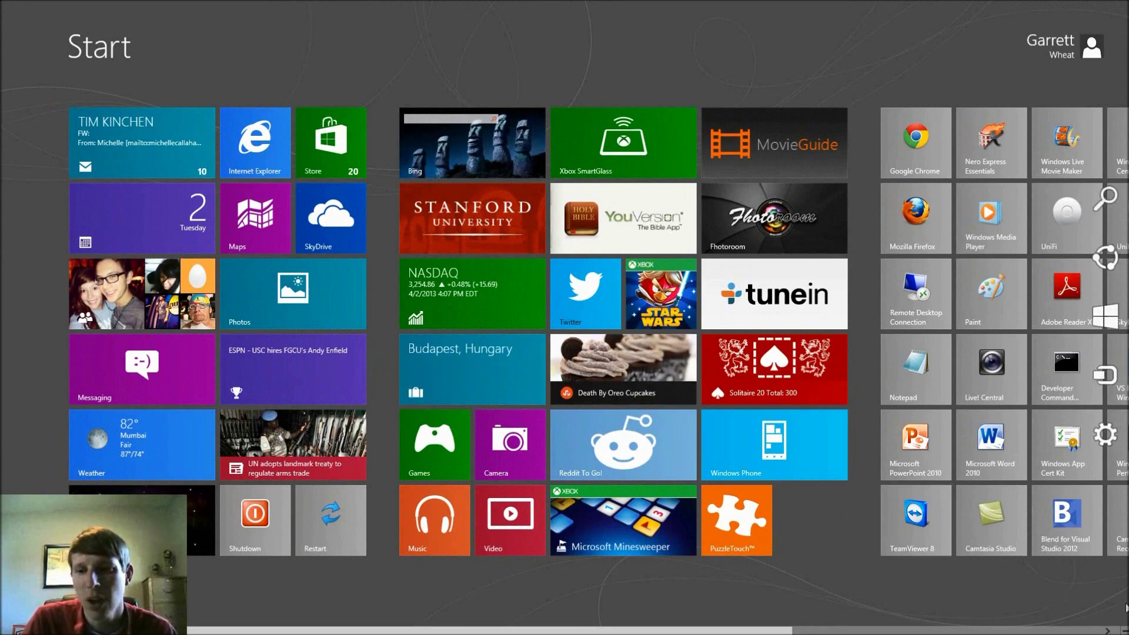
left_click(1123, 434)
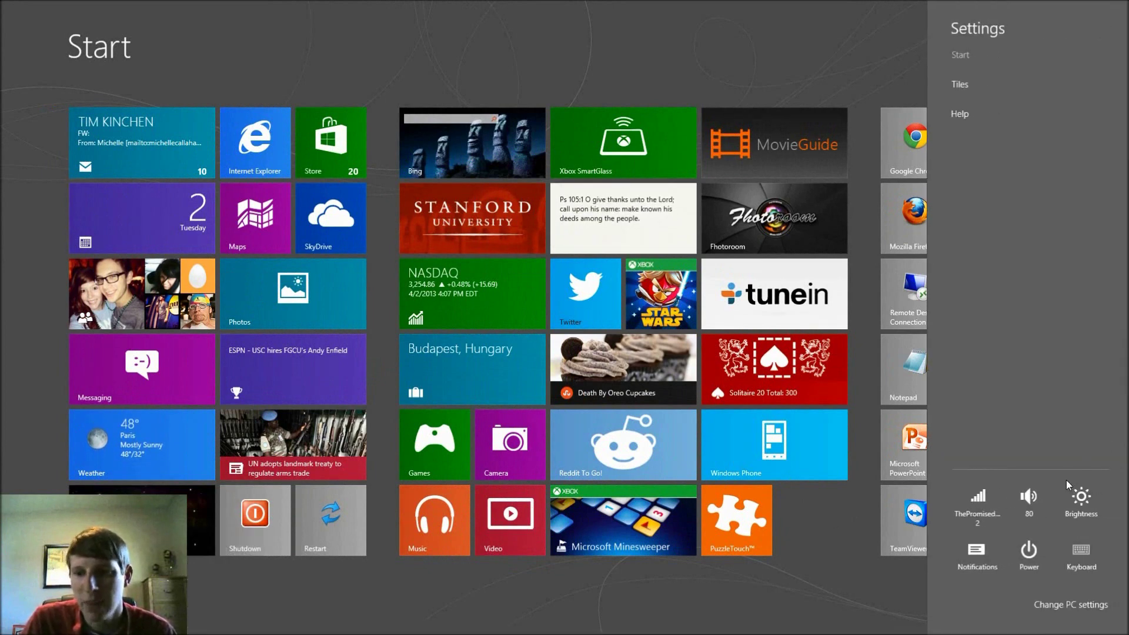
left_click(1029, 556)
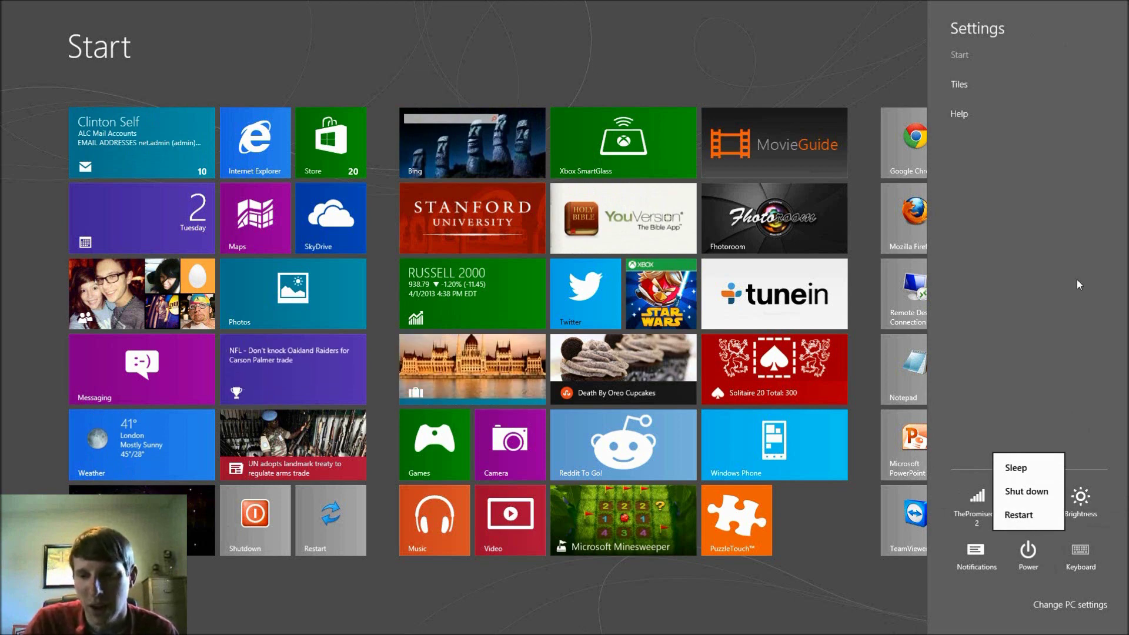
Dismiss the Settings pane, search 'power' among Settings and open Power Options.
left_click(830, 12)
left_click(834, 3)
mouse_move(1126, 2)
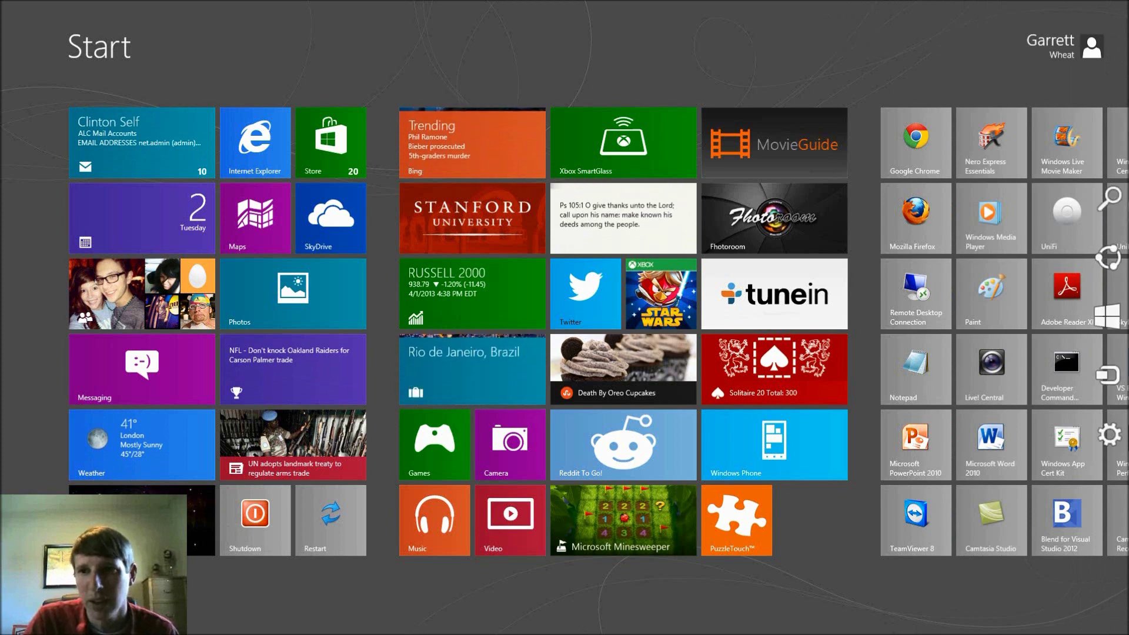
left_click(1107, 197)
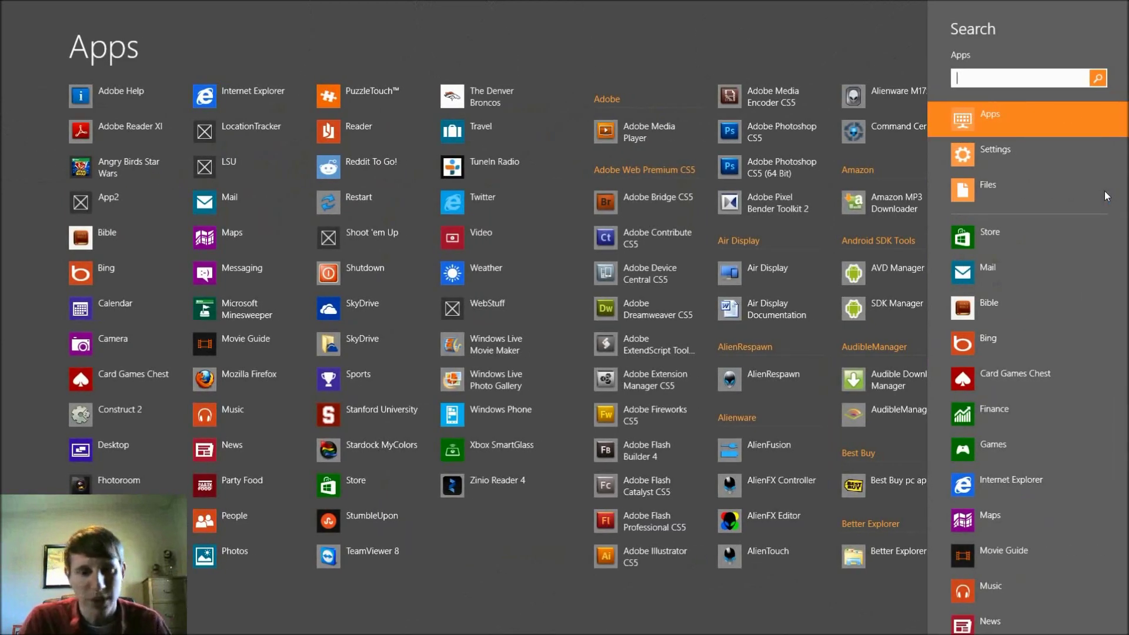
type("power")
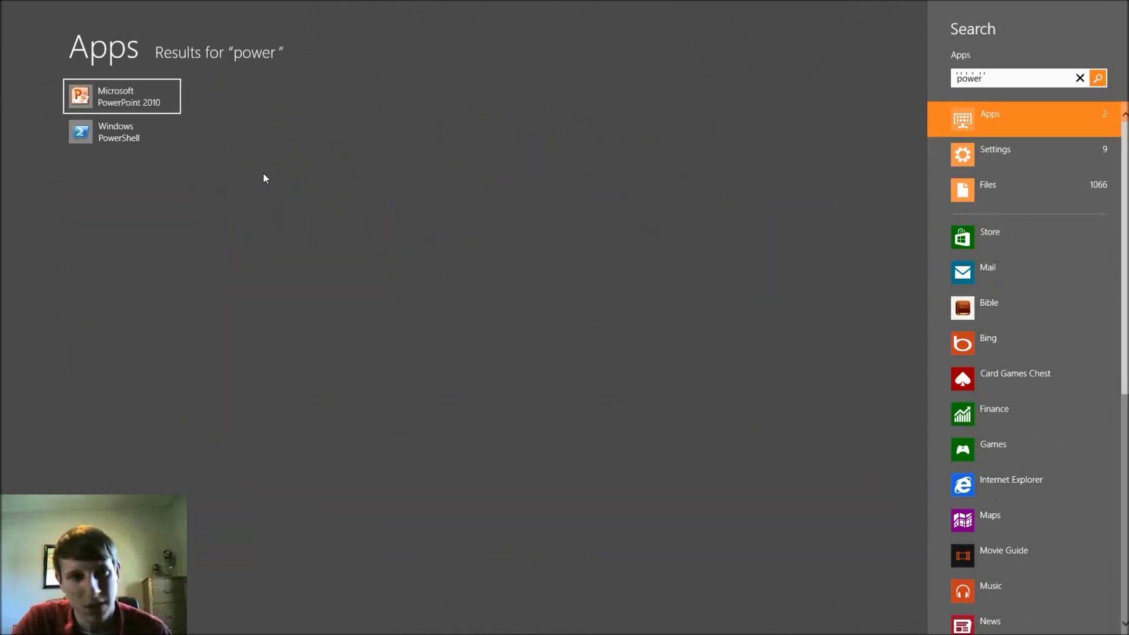
left_click(1033, 149)
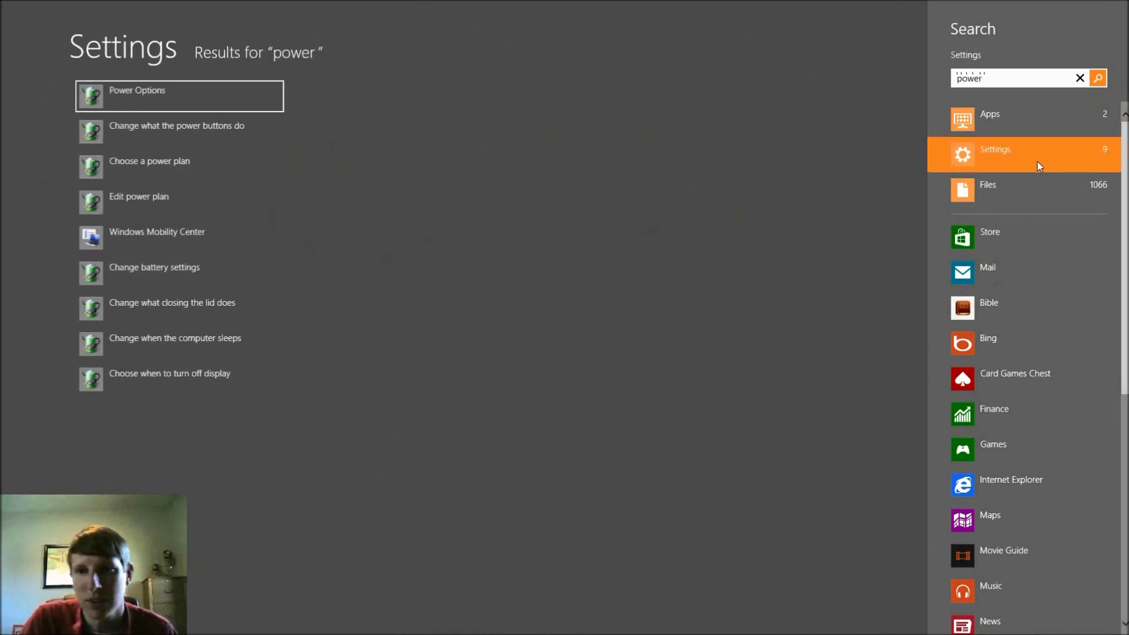
left_click(158, 93)
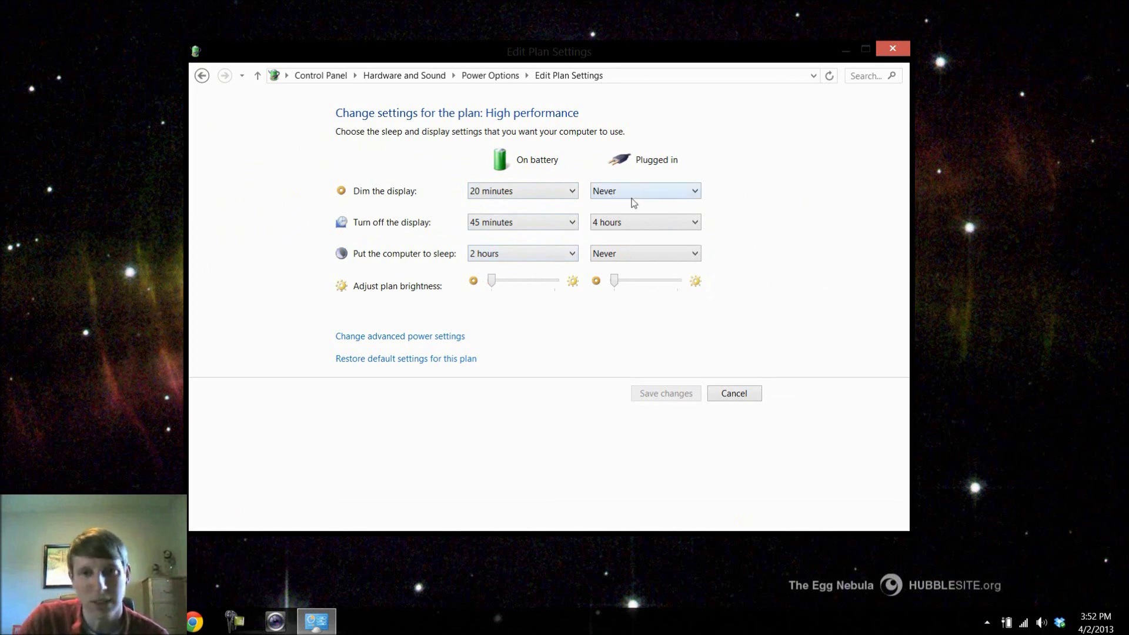
Drag the High performance plan's plugged-in brightness slider to maximum.
left_click_drag(614, 283, 695, 283)
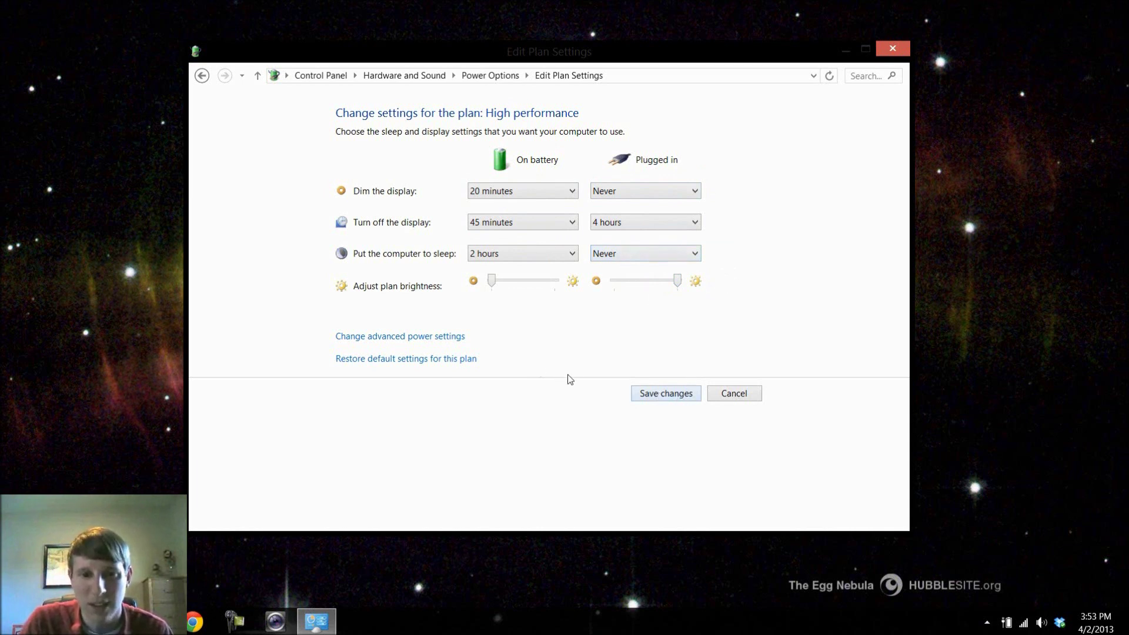
Save the brightness change and open the High performance plan's advanced power settings.
left_click(651, 400)
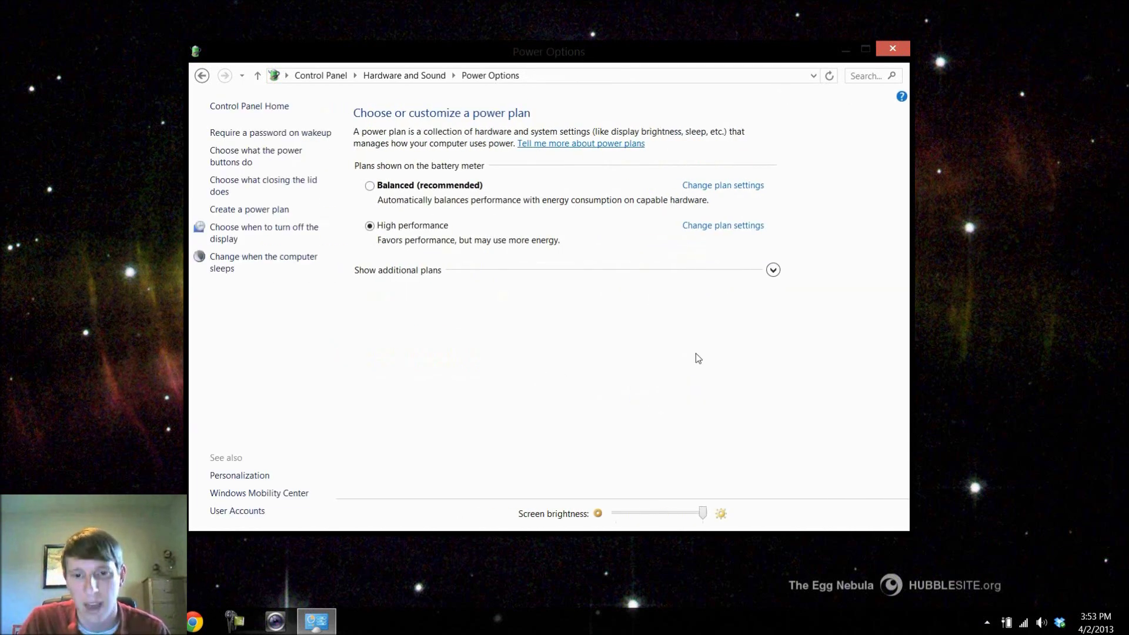
left_click(747, 235)
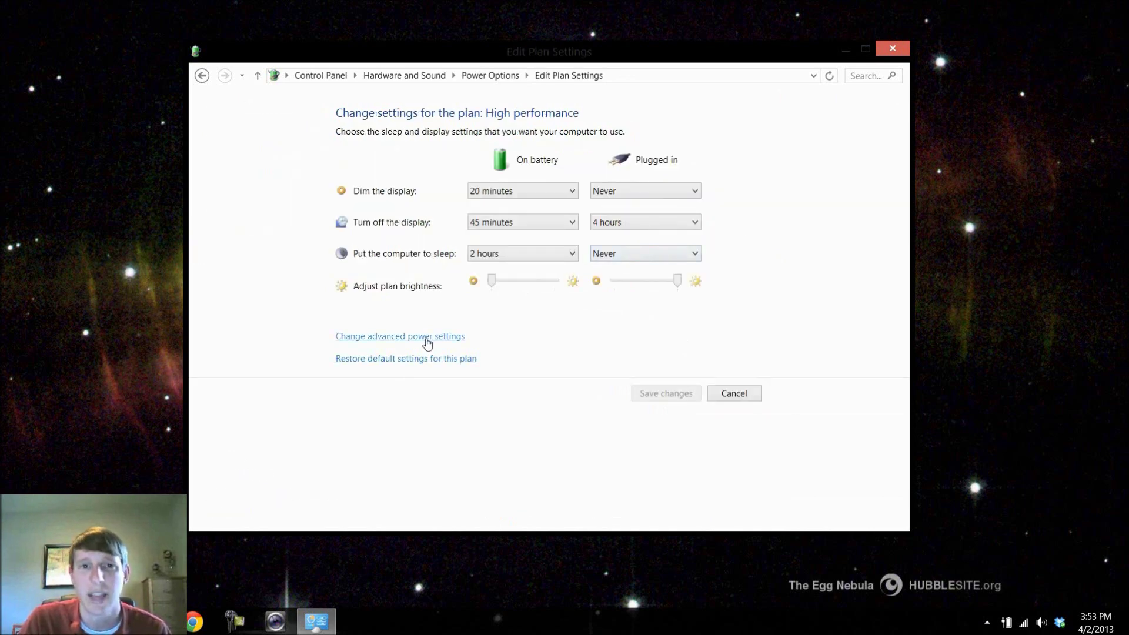
left_click(427, 338)
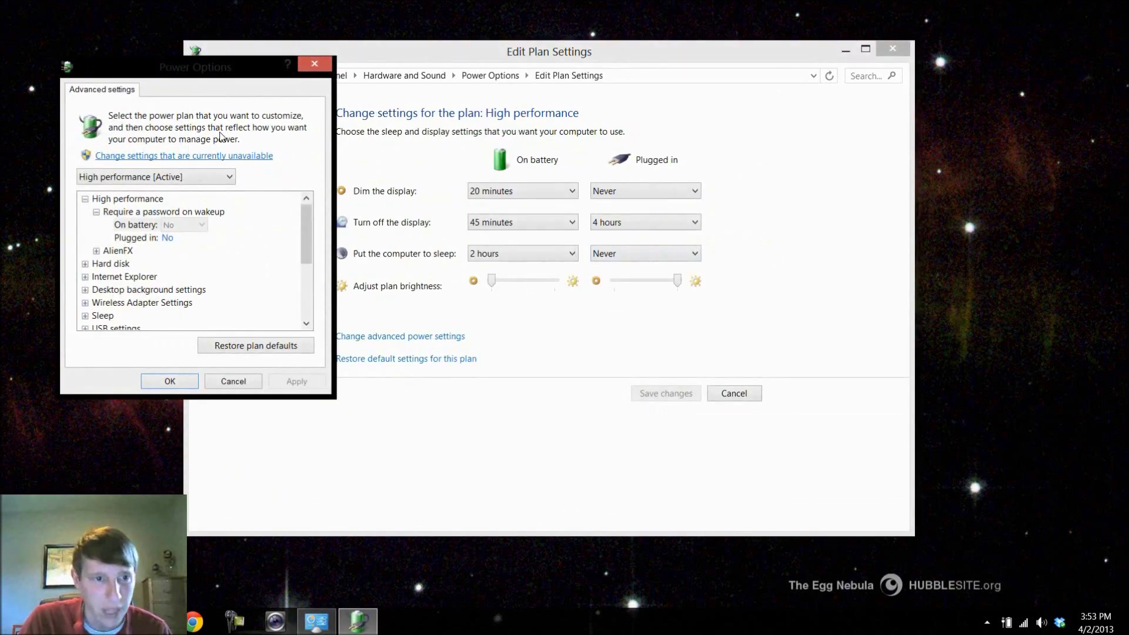
left_click_drag(261, 68, 307, 43)
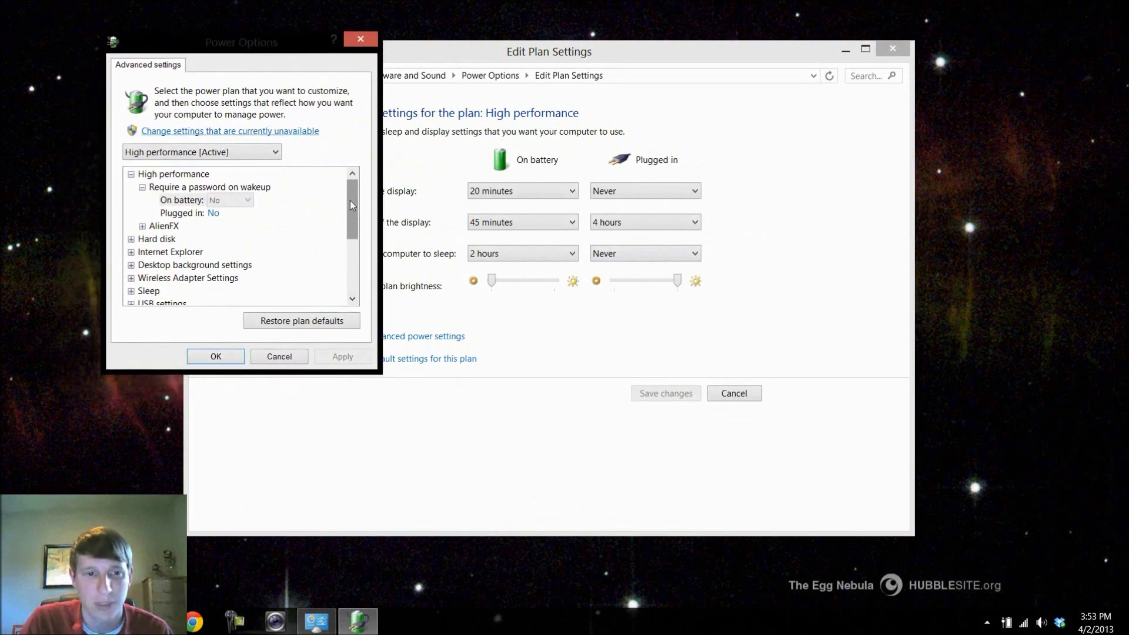
left_click_drag(353, 202, 357, 248)
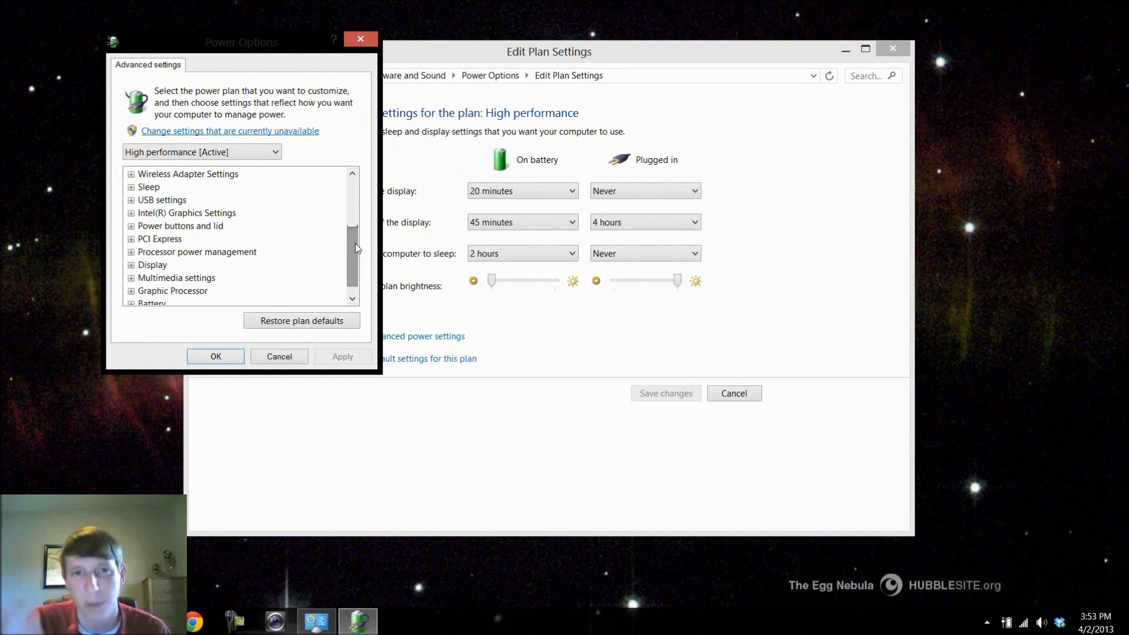
scroll(357, 248, "up", 3)
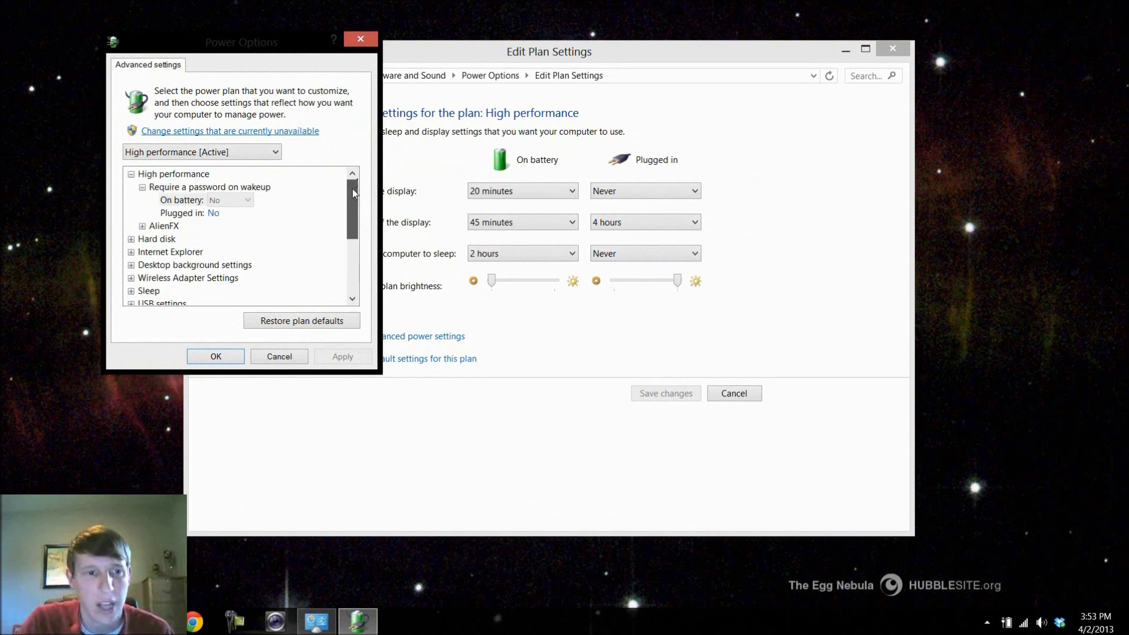
Keep Internet Explorer's on-battery JavaScript Timer Frequency at Maximum Performance.
left_click(131, 253)
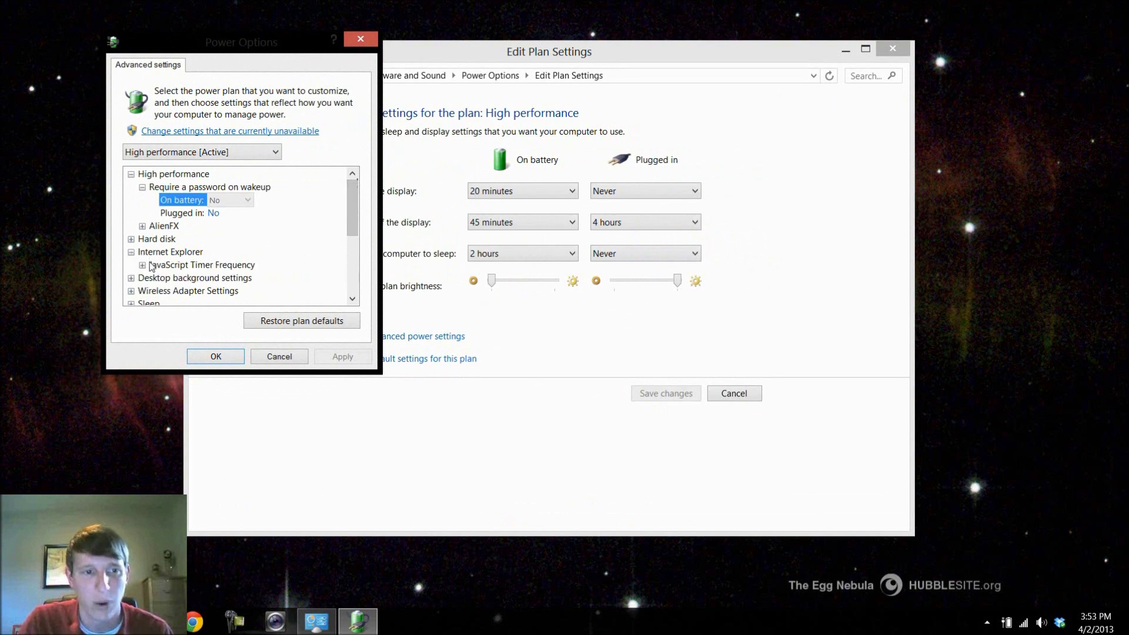
left_click(142, 265)
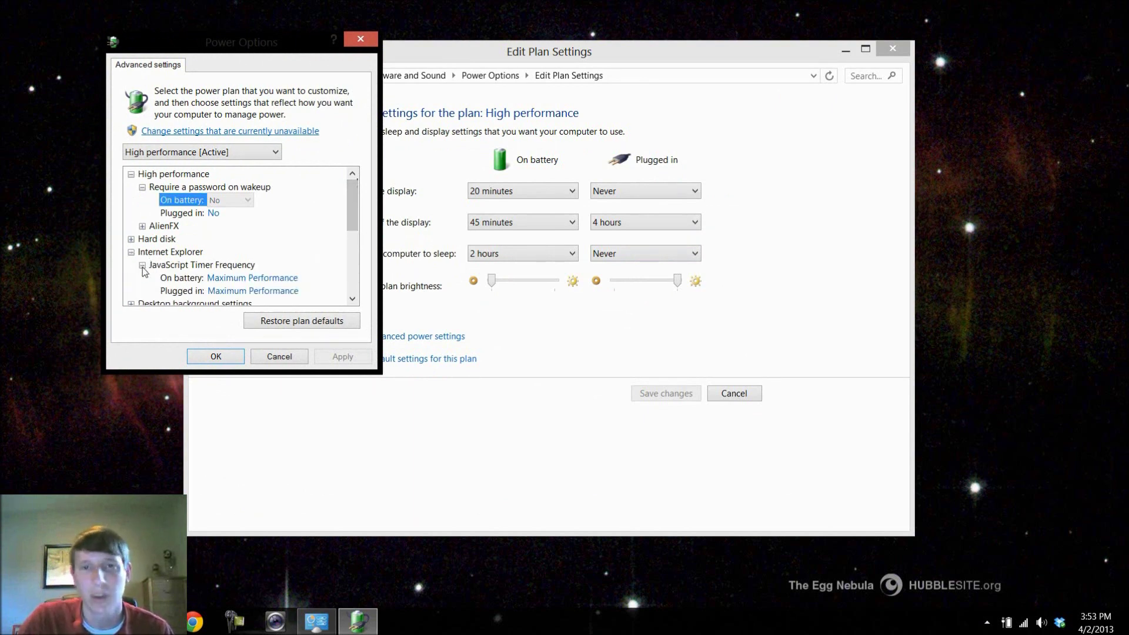
left_click(253, 278)
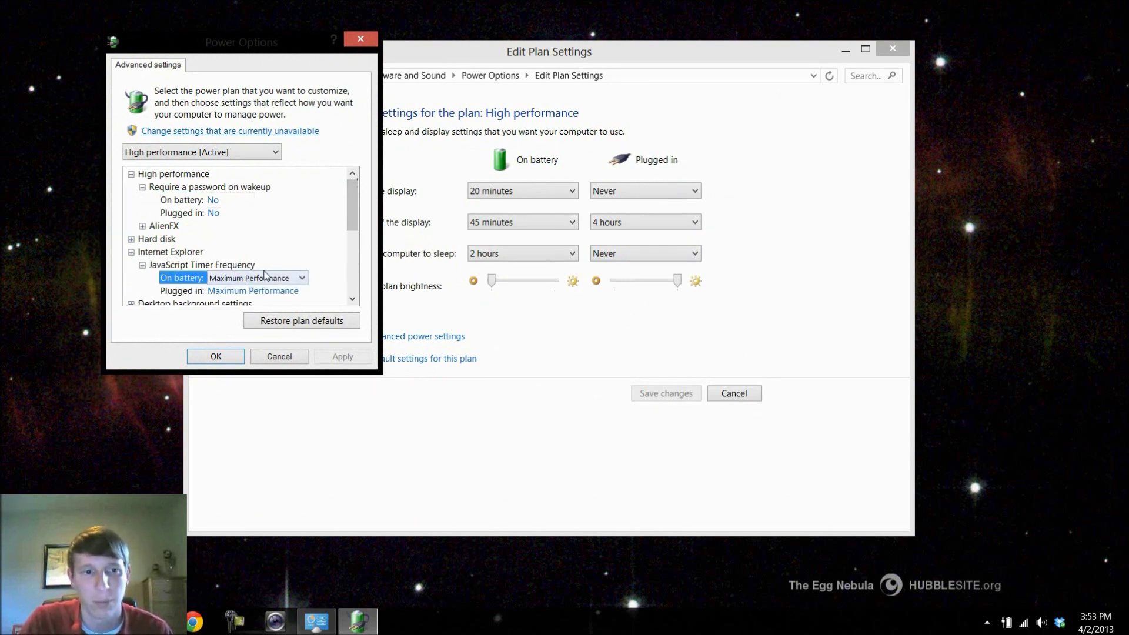
left_click(272, 277)
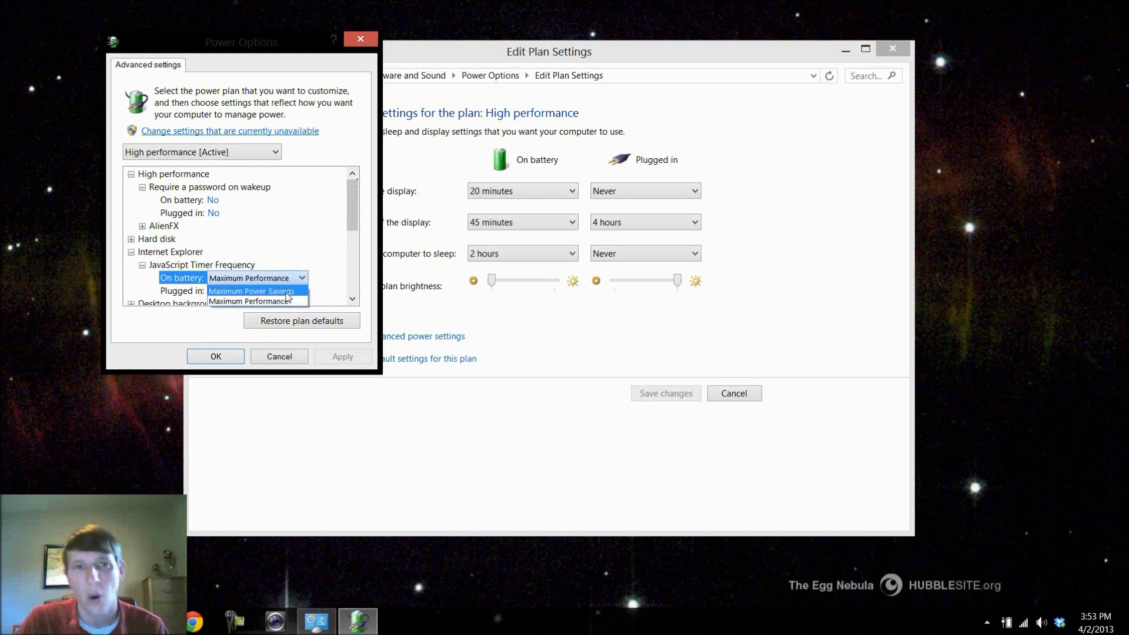
left_click(287, 301)
left_click(132, 251)
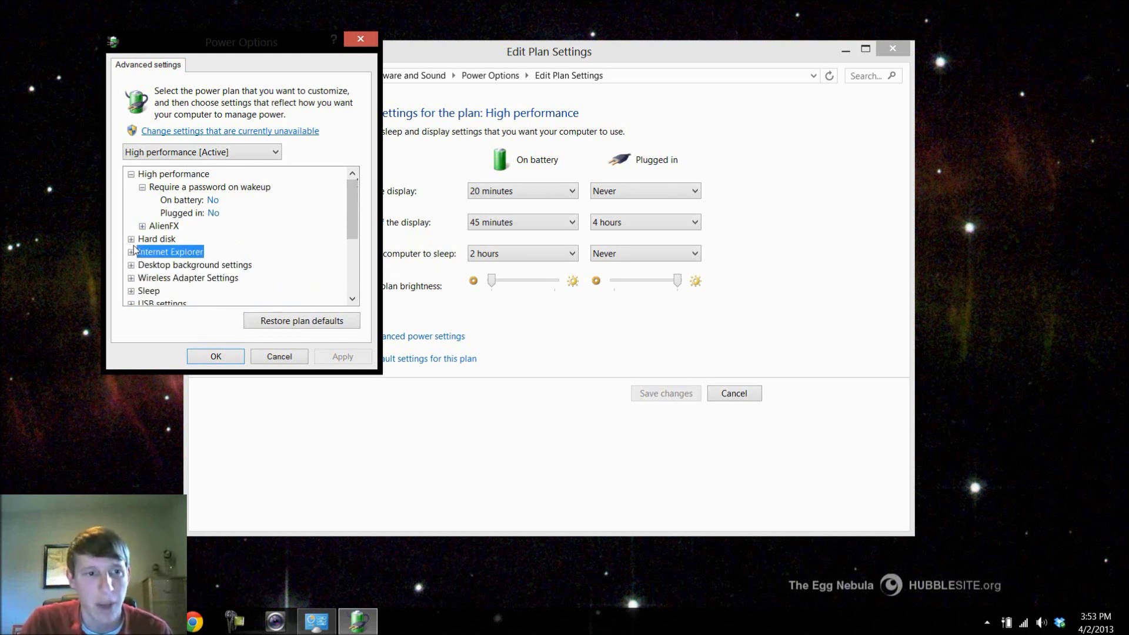
Expand Graphic Processor's GPU Power State values and the Multimedia settings group.
scroll(135, 253, "down", 1)
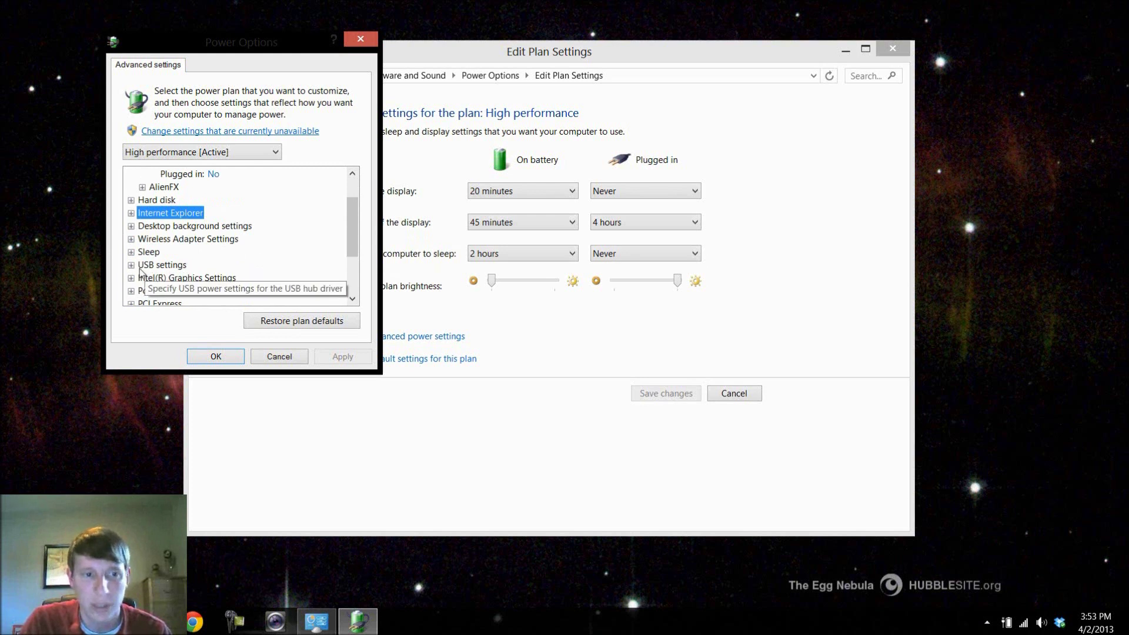
scroll(140, 271, "down", 1)
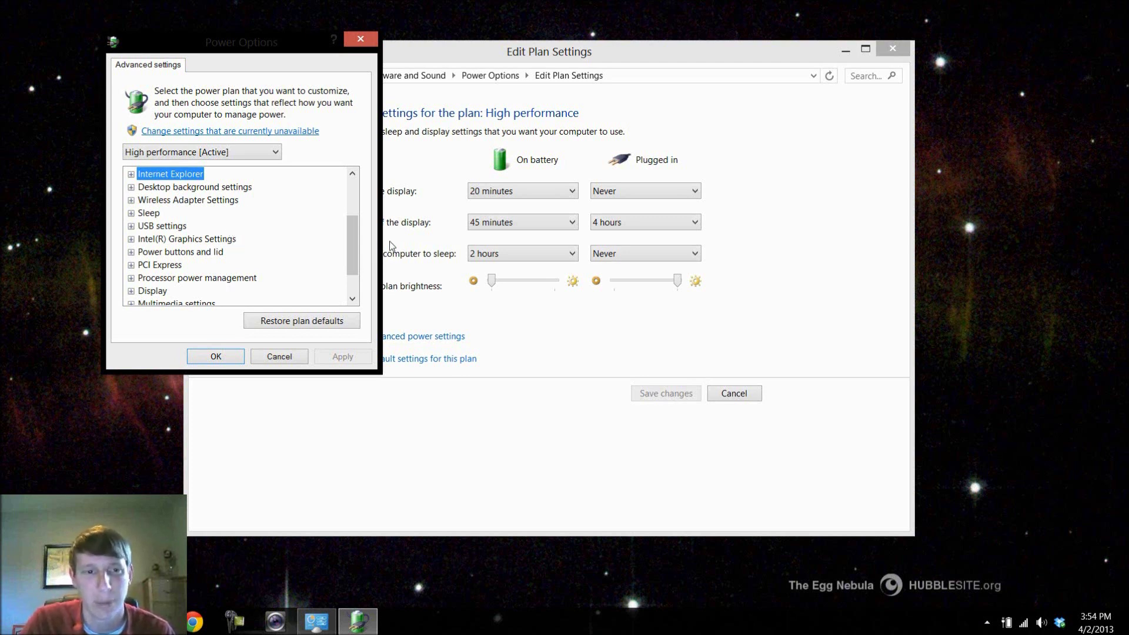
left_click_drag(358, 243, 358, 260)
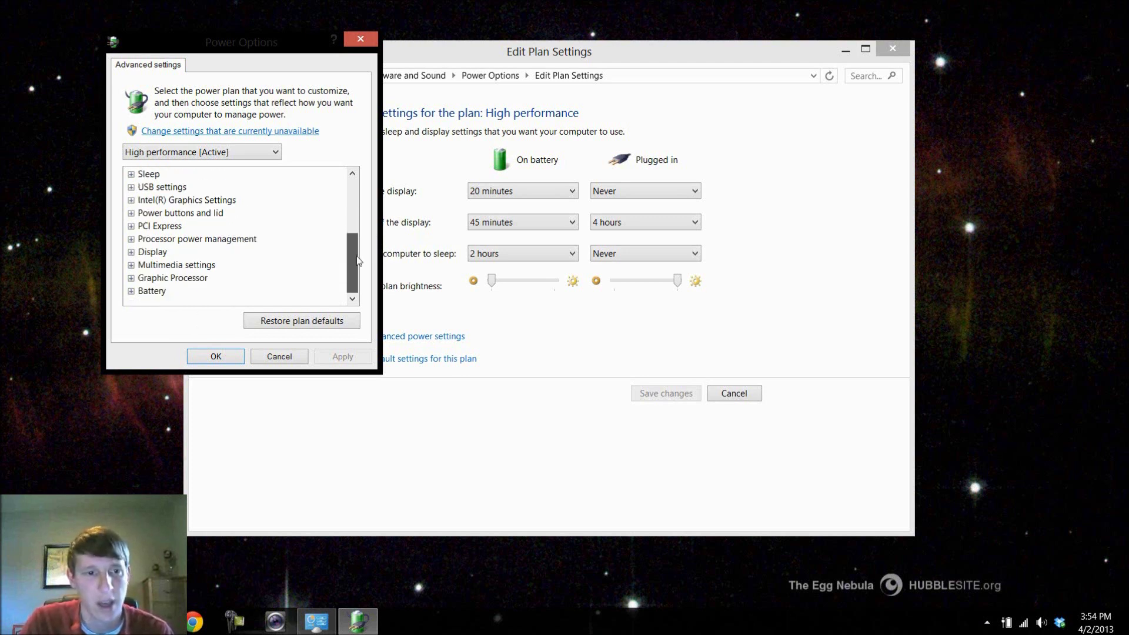
left_click(132, 278)
left_click(177, 290)
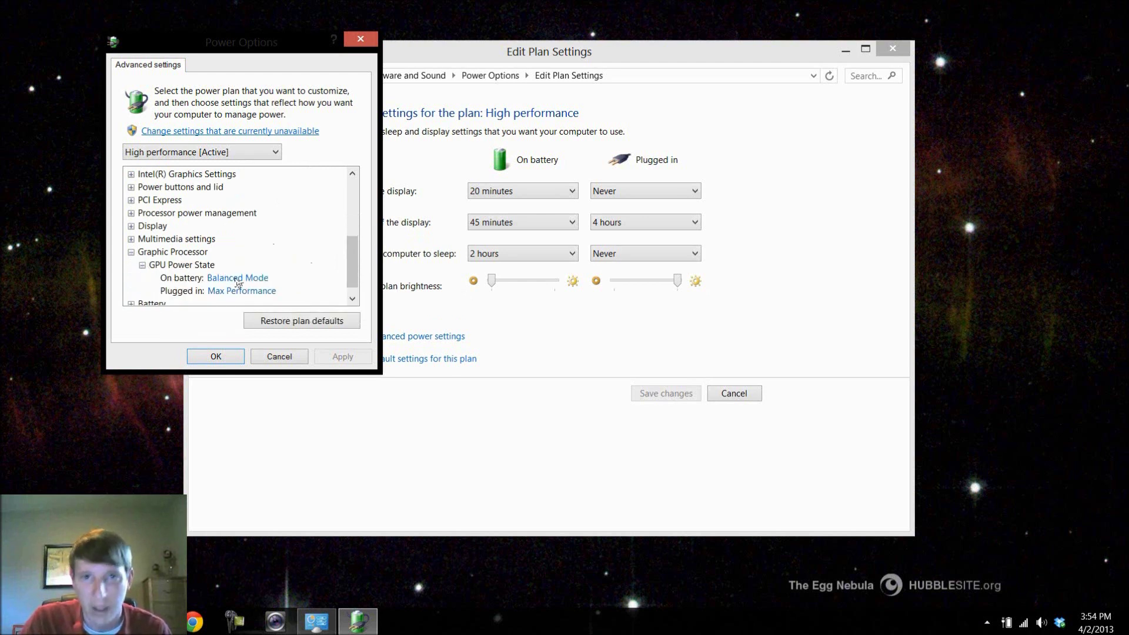
scroll(351, 260, "down", 1)
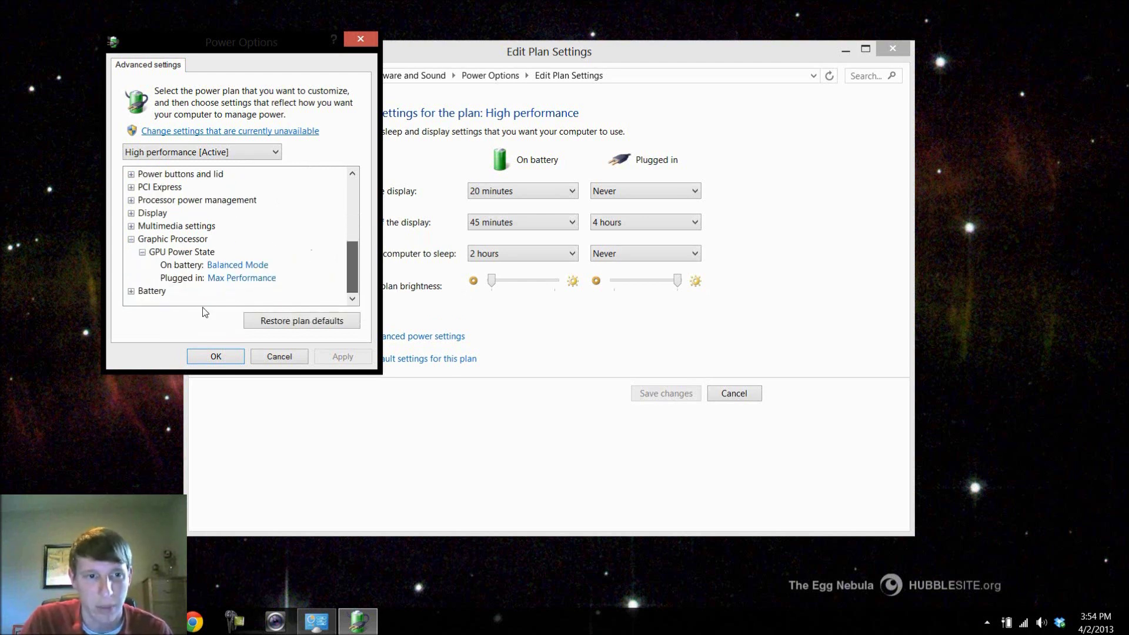
left_click(131, 226)
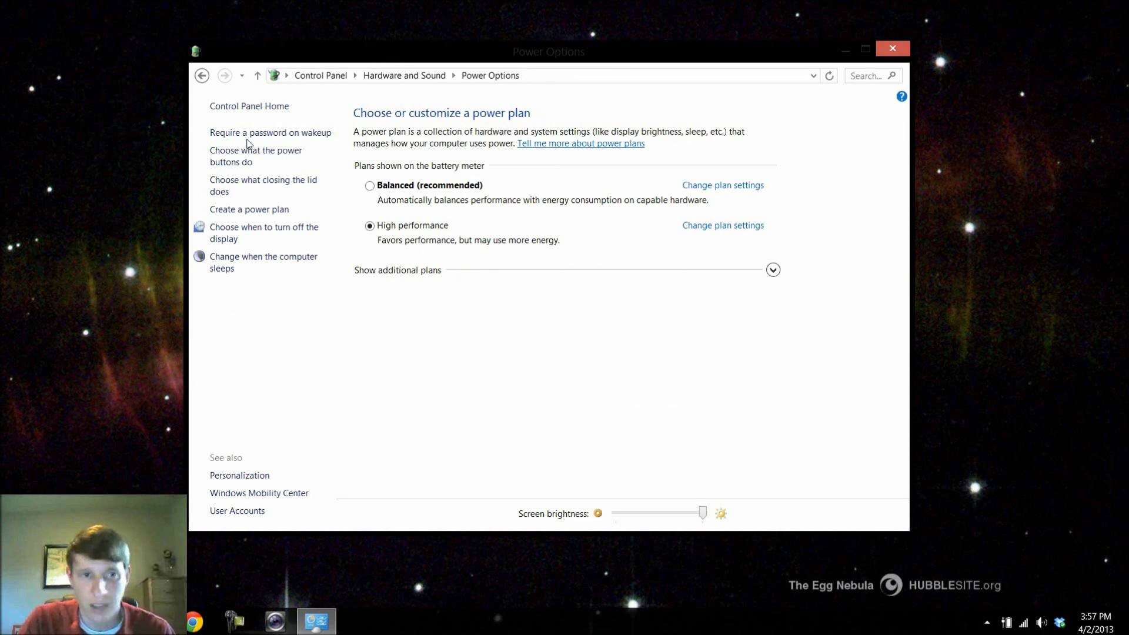
Unlock the unavailable shutdown settings, tick Hibernate, and save the changes.
left_click(256, 134)
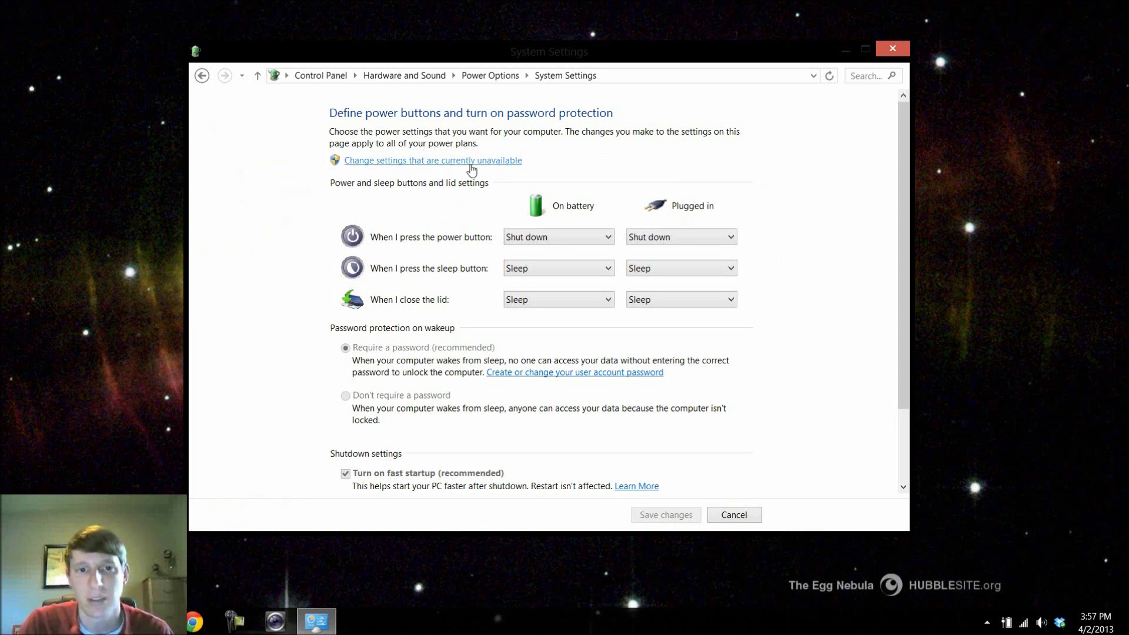
left_click(471, 165)
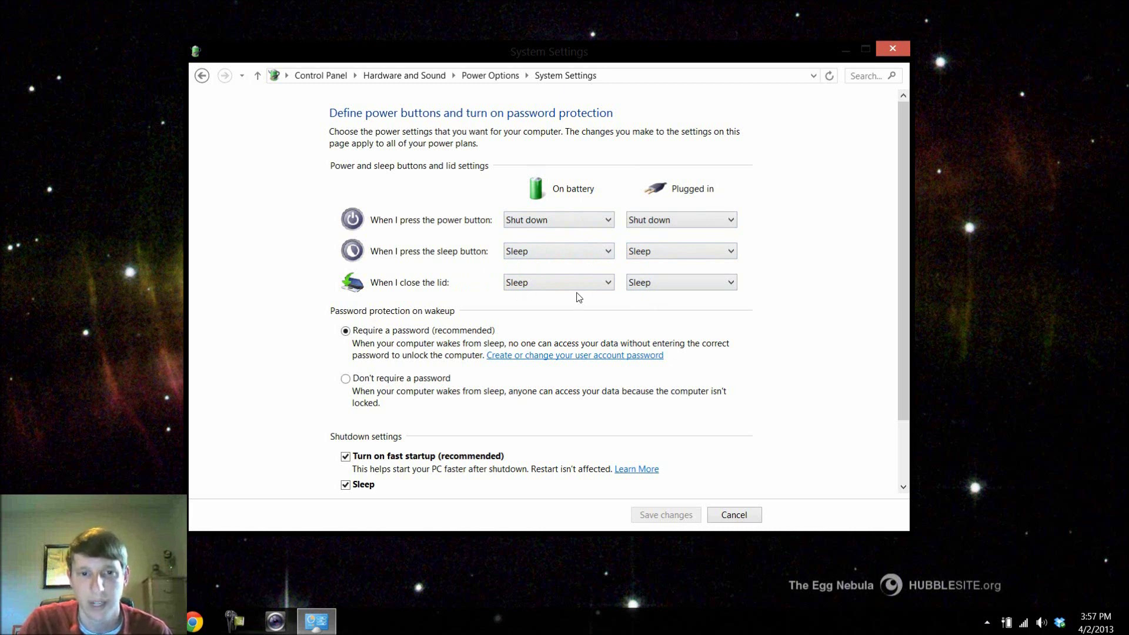
scroll(474, 300, "down", 2)
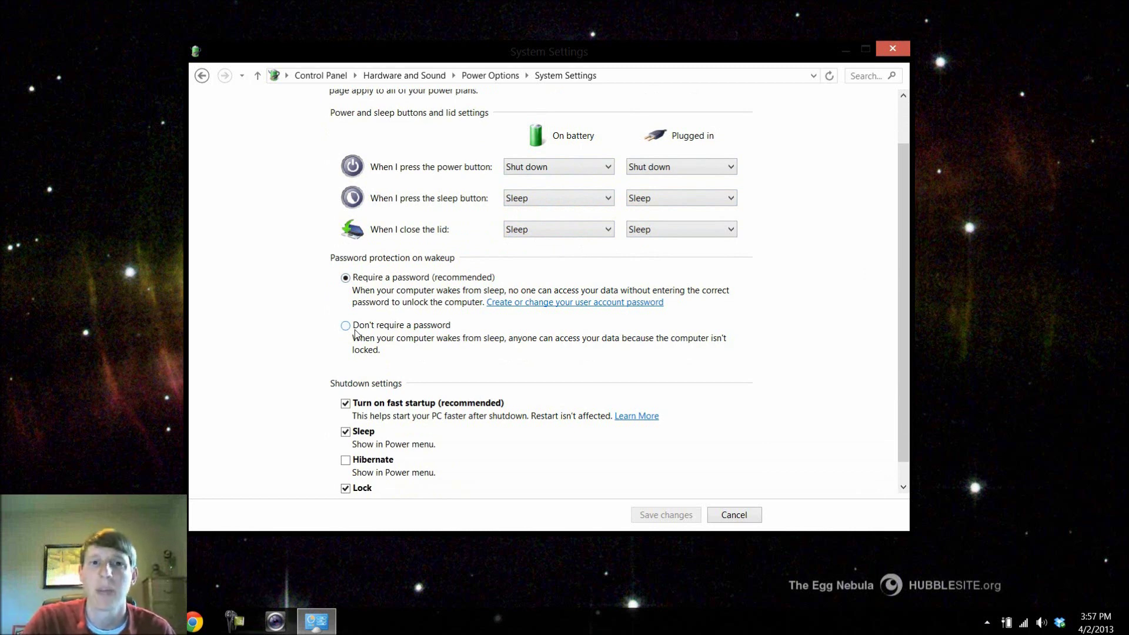
scroll(359, 329, "down", 1)
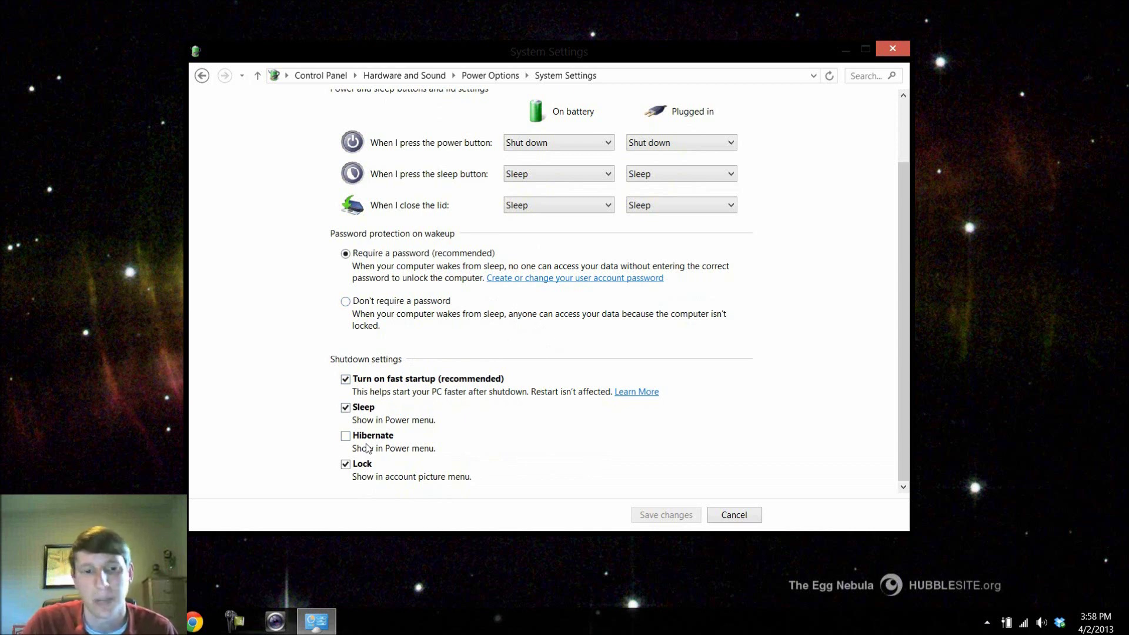
left_click(345, 436)
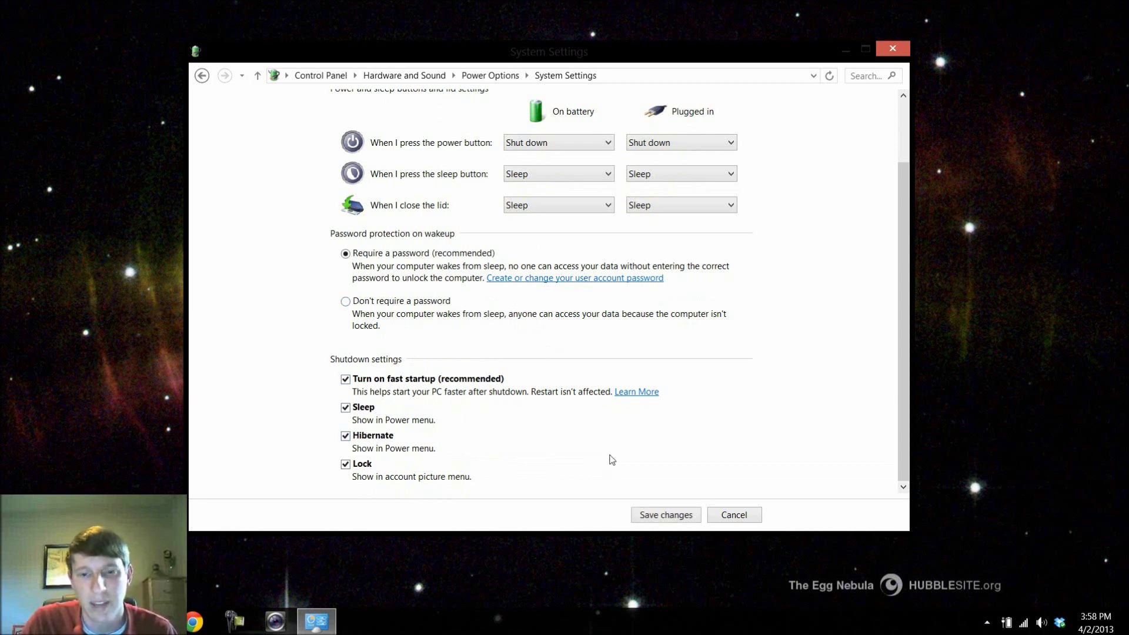
left_click(684, 515)
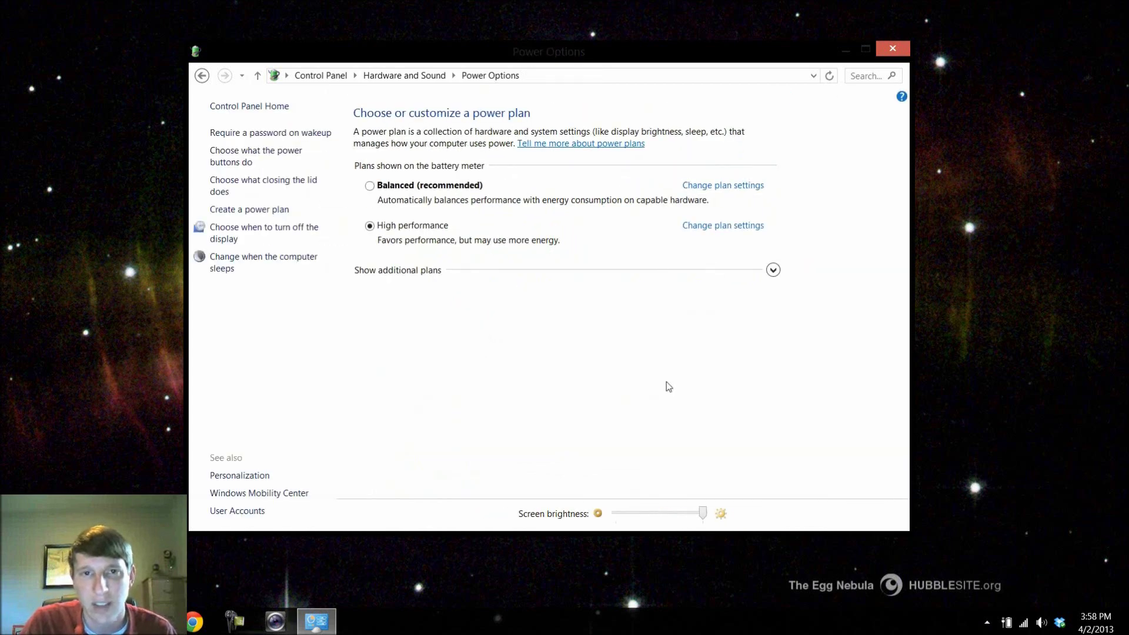
mouse_move(1128, 1)
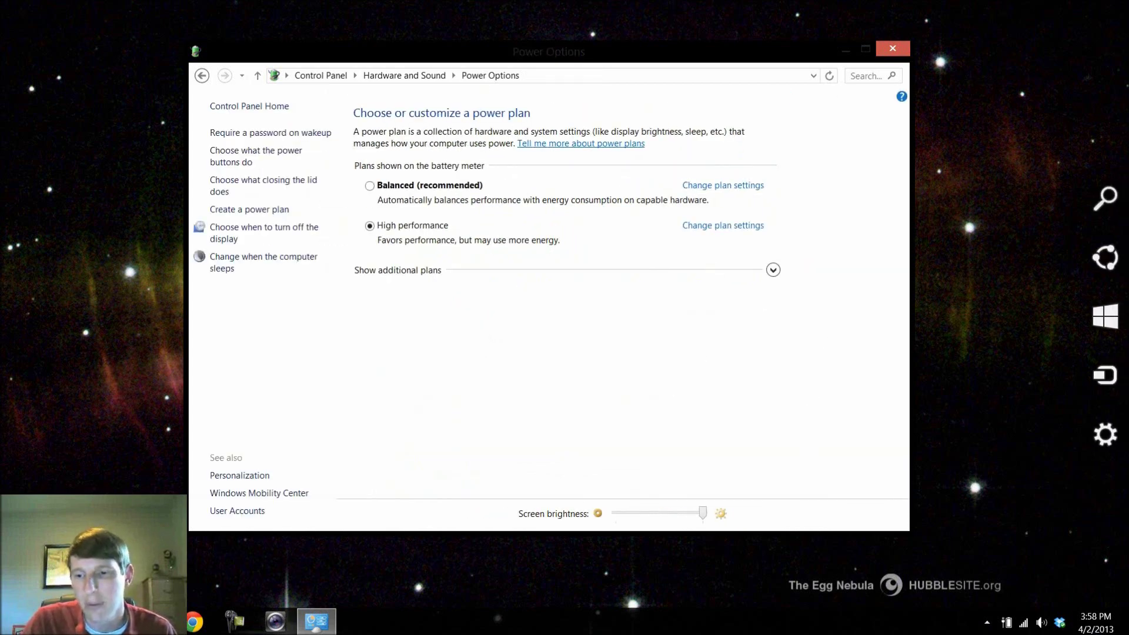
left_click(1110, 452)
left_click(1028, 551)
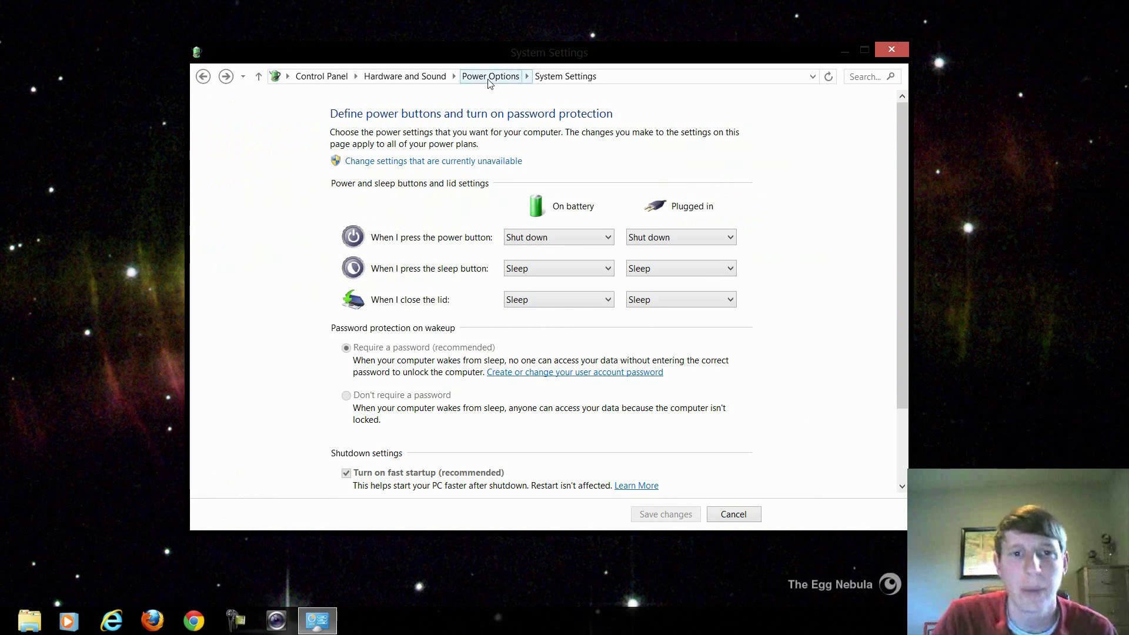
left_click(488, 77)
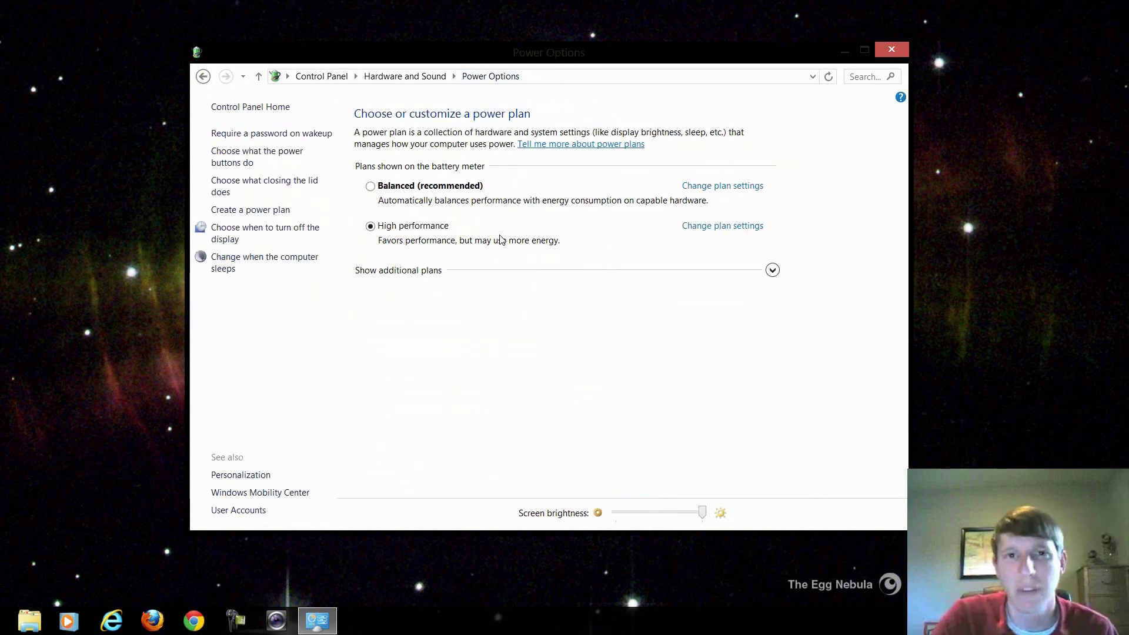
Set the Sound Scheme to 'No Sounds' in Hardware and Sound's system sounds and confirm with OK.
left_click(399, 84)
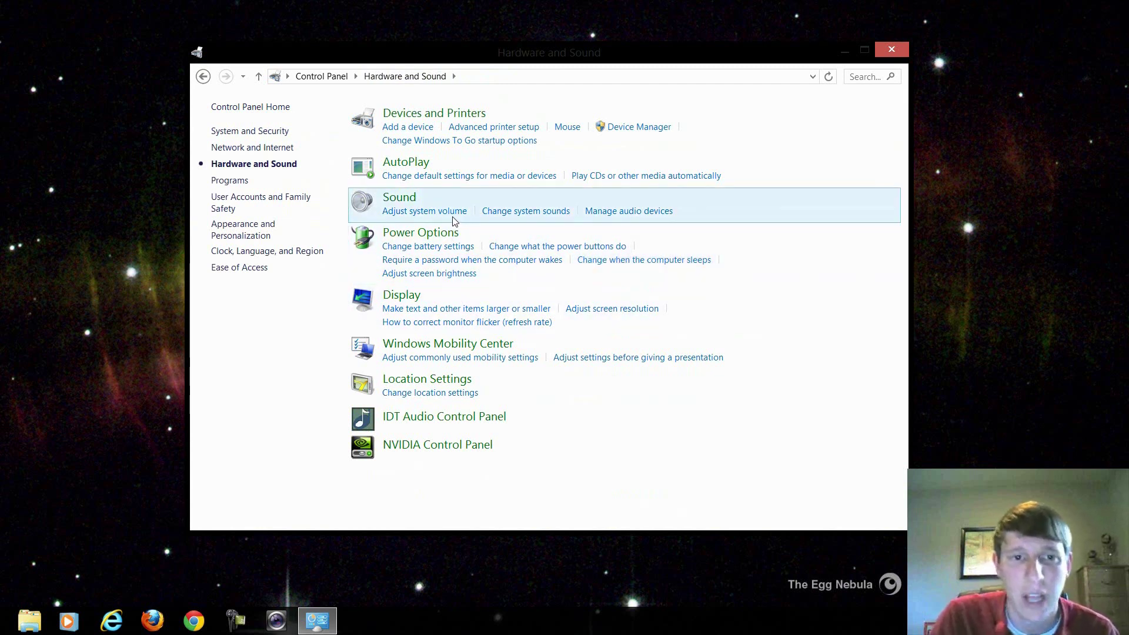
left_click(524, 212)
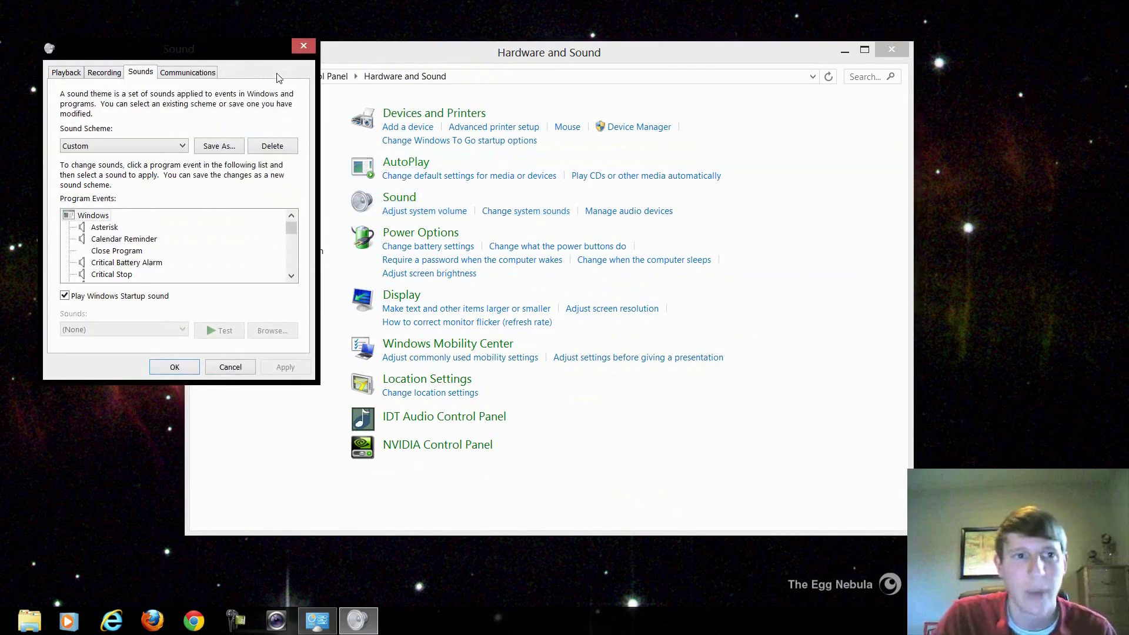
left_click_drag(264, 61, 553, 83)
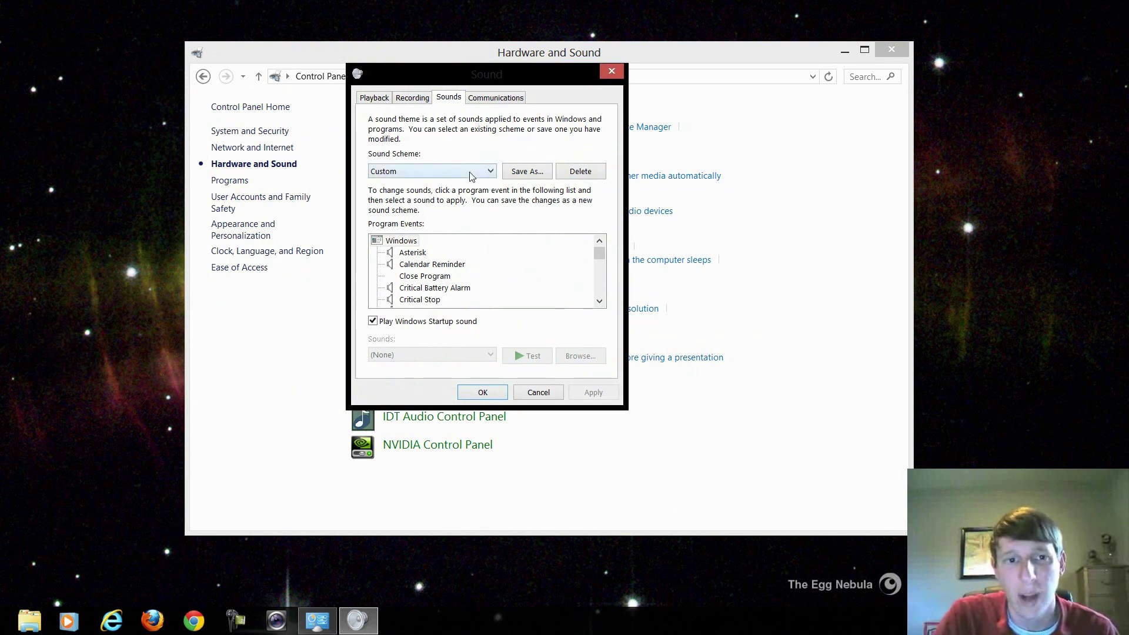
left_click(474, 174)
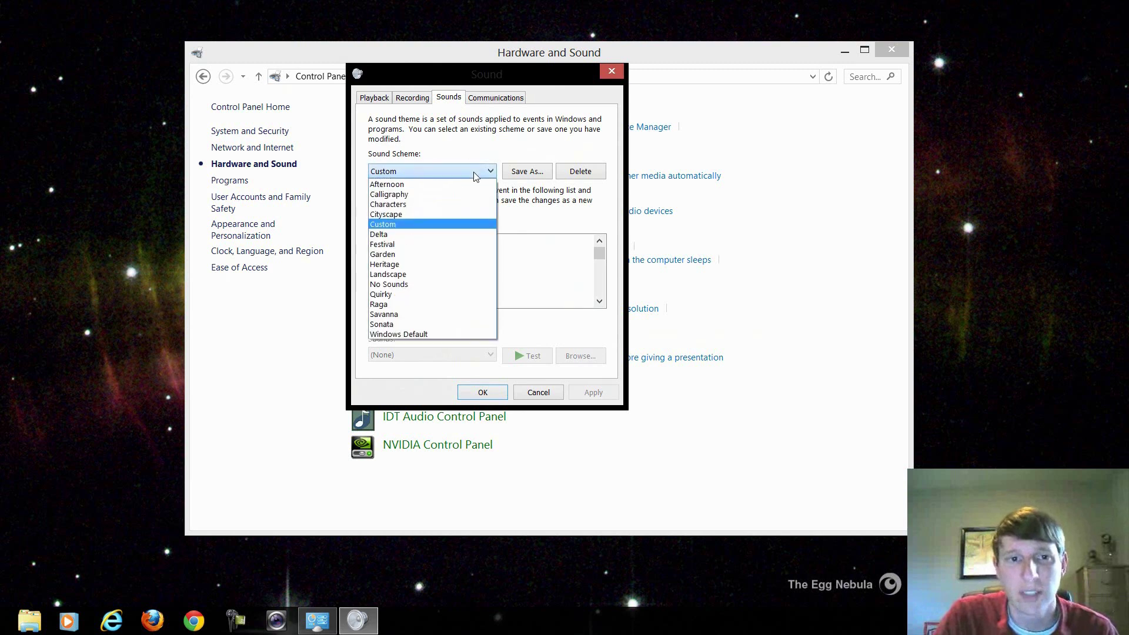
left_click(429, 285)
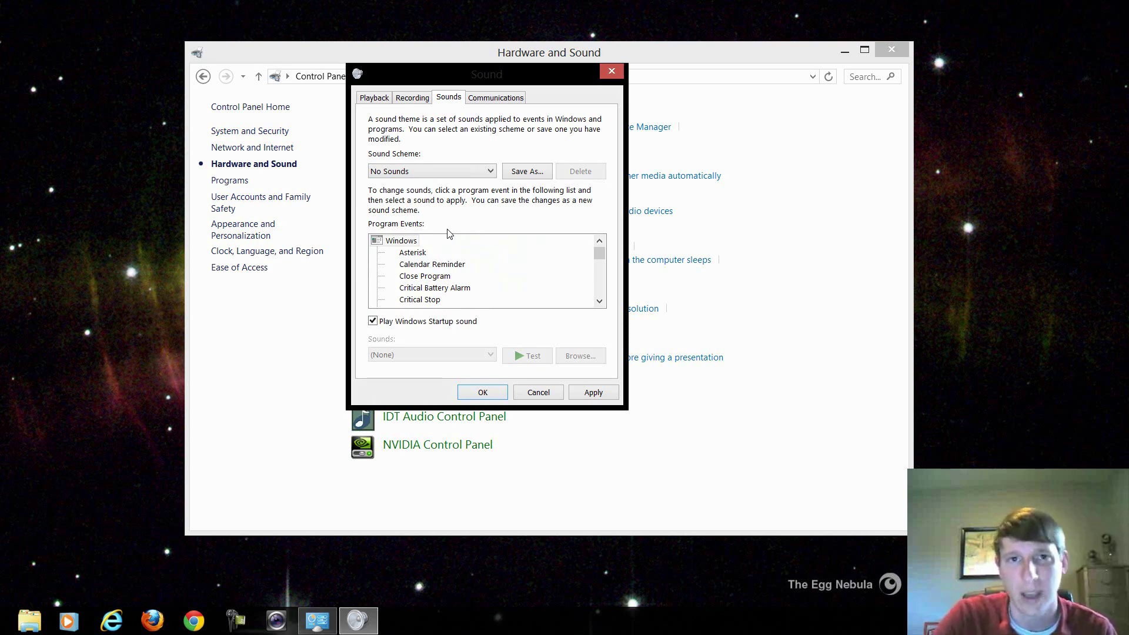
left_click(482, 392)
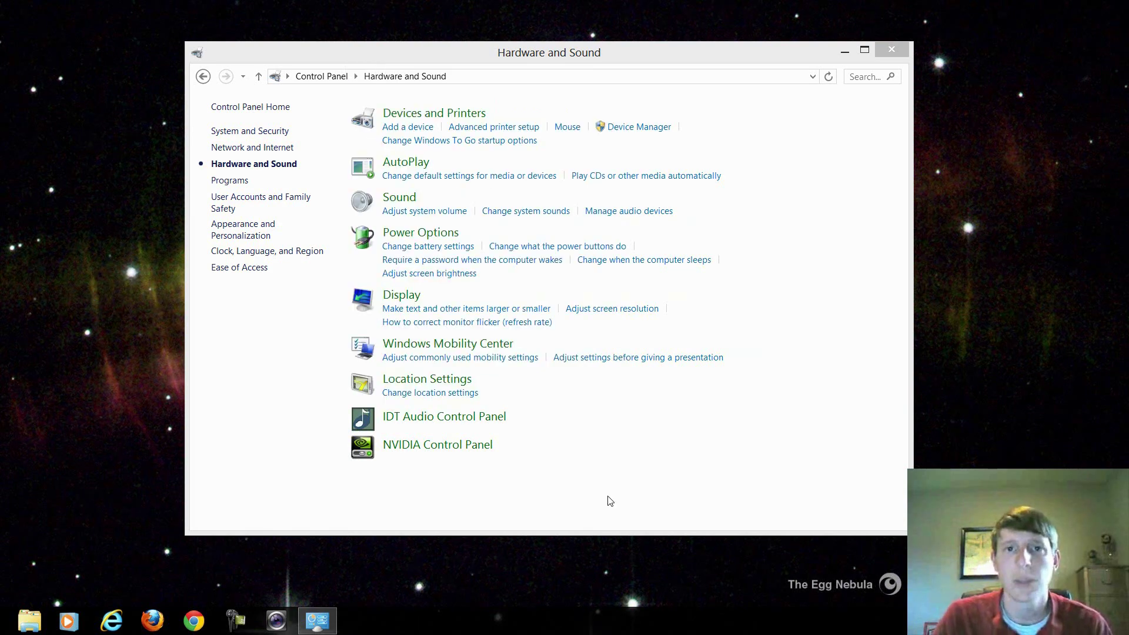
Open AutoPlay and clear 'Choose what to do with each type of media'.
left_click(432, 177)
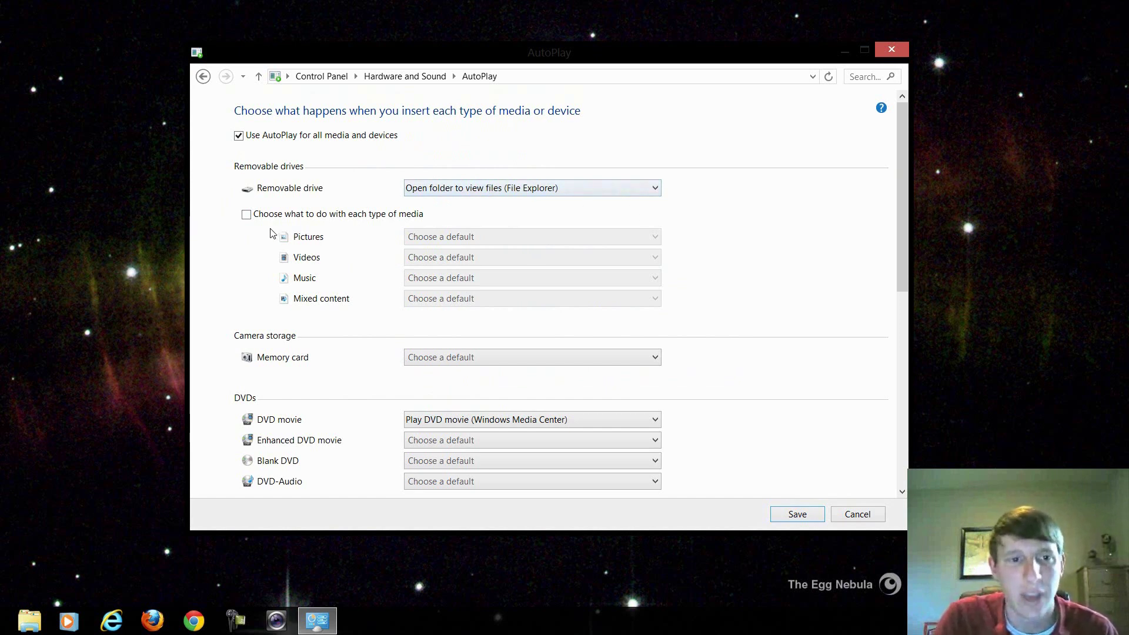
left_click(247, 214)
left_click(446, 237)
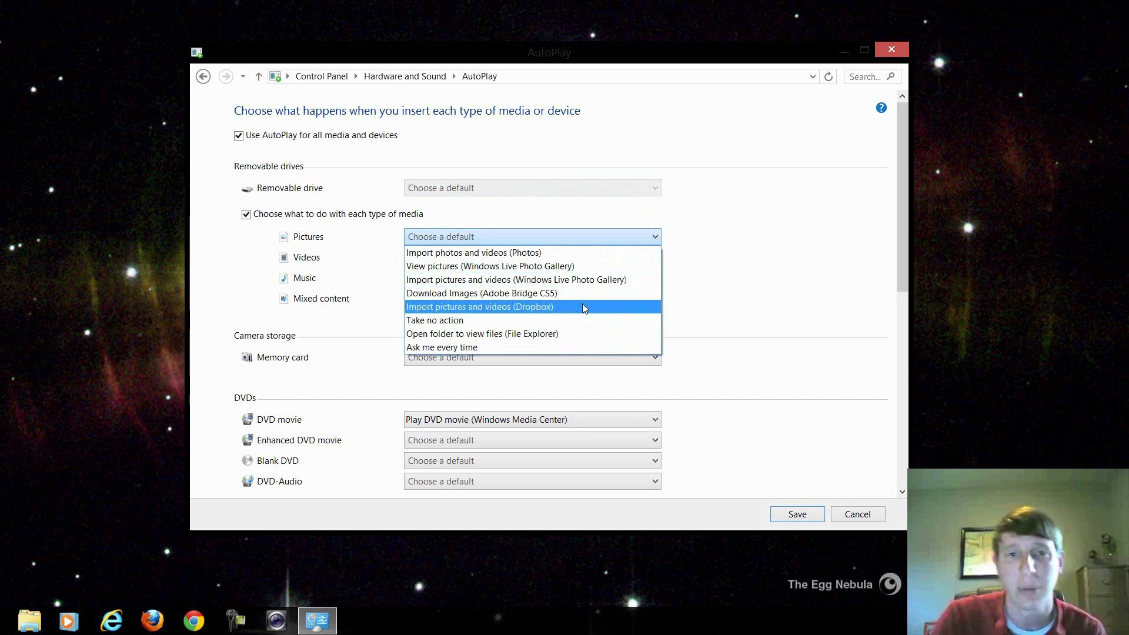
left_click(340, 231)
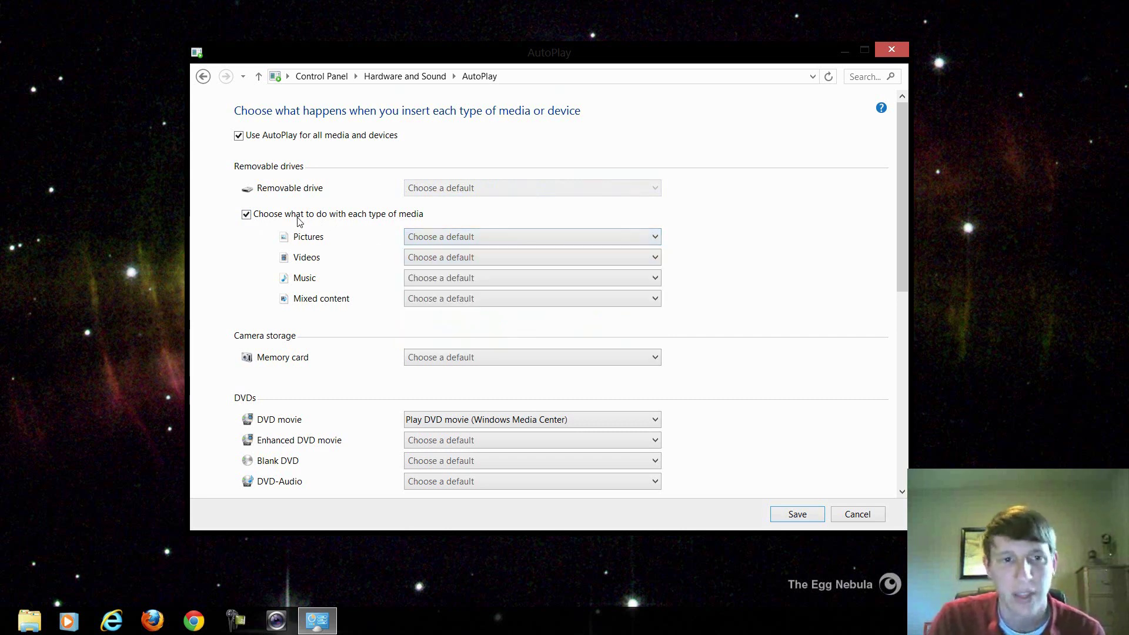
left_click(256, 217)
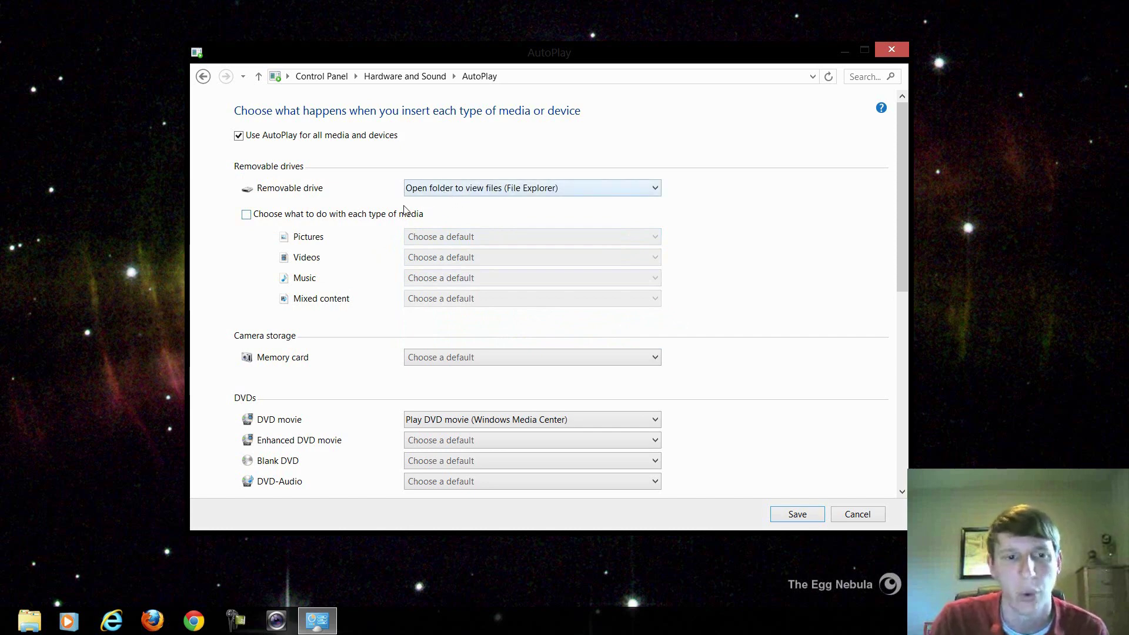
Review the DVD movies action, keeping Windows Media Center.
scroll(406, 213, "down", 1)
scroll(372, 361, "down", 1)
left_click(459, 350)
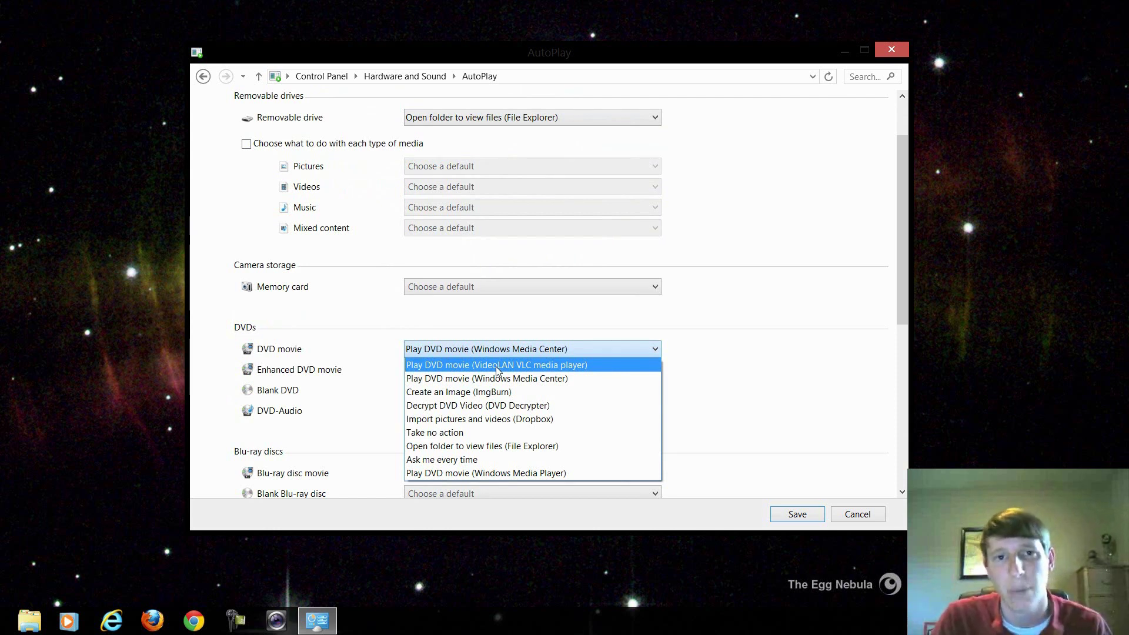
left_click(709, 306)
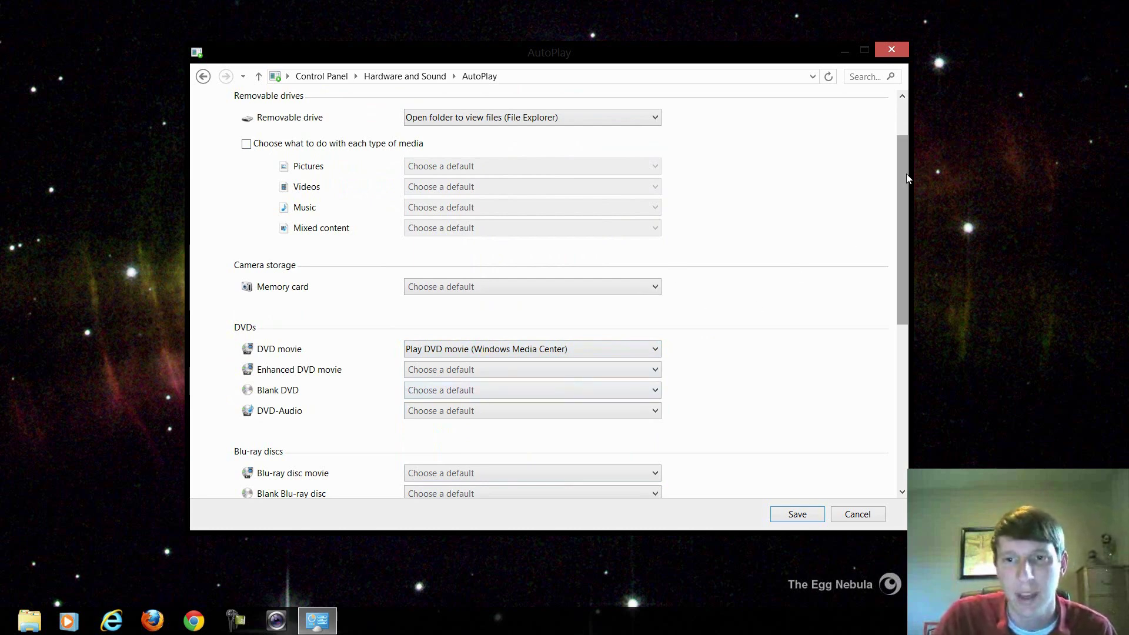
scroll(902, 176, "up", 3)
left_click_drag(389, 59, 322, 61)
Return to Hardware and Sound and open the Screen Resolution settings.
left_click(324, 78)
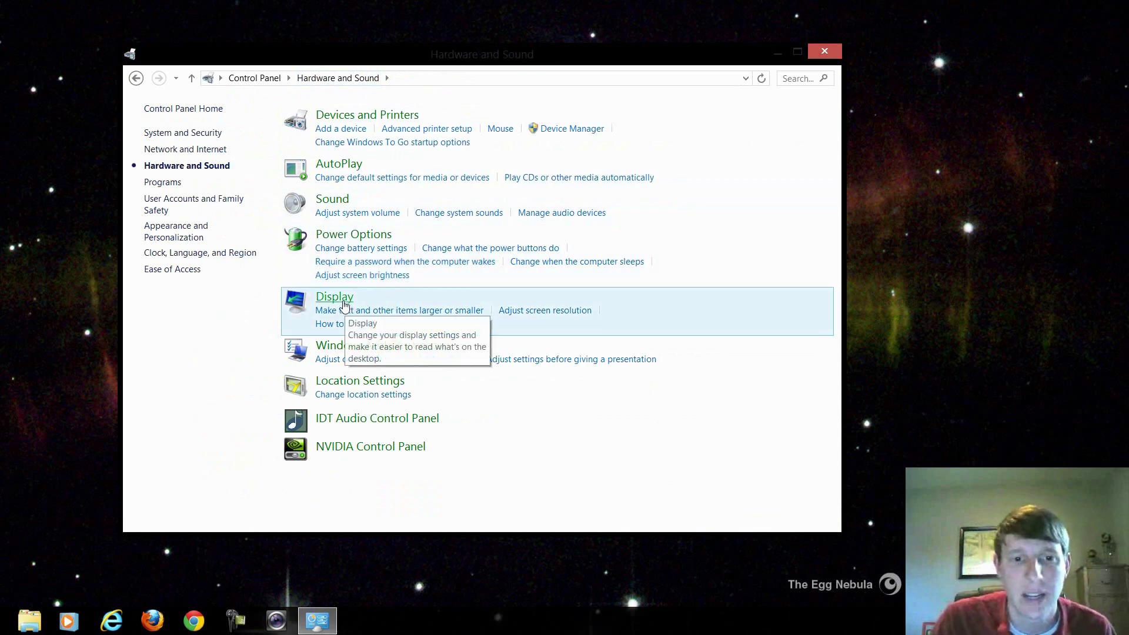
left_click(405, 296)
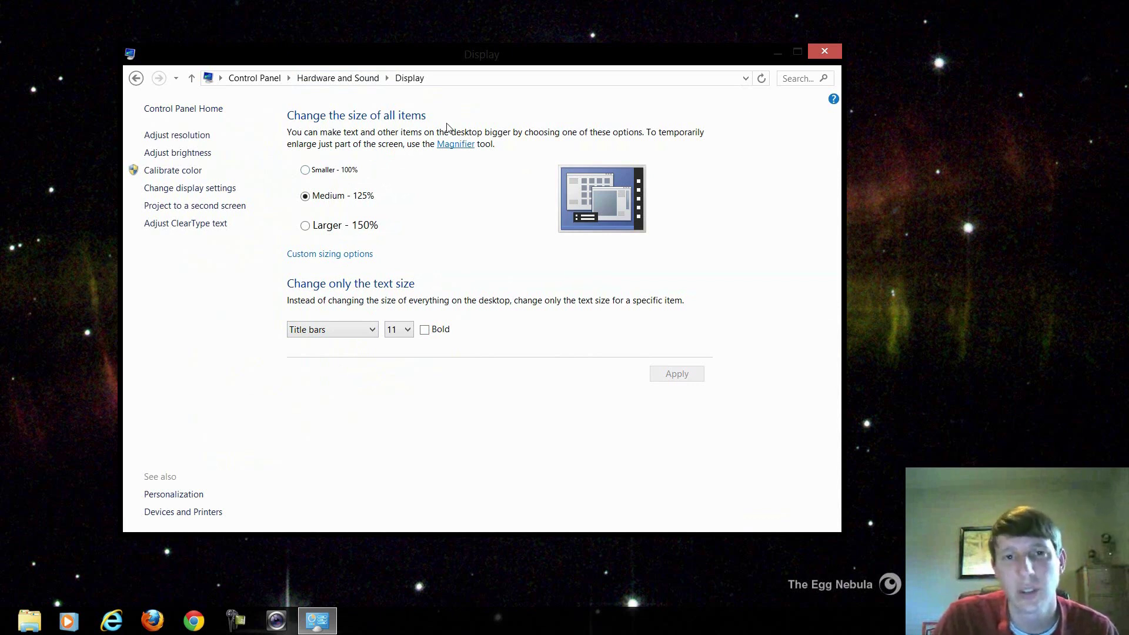
right_click(952, 113)
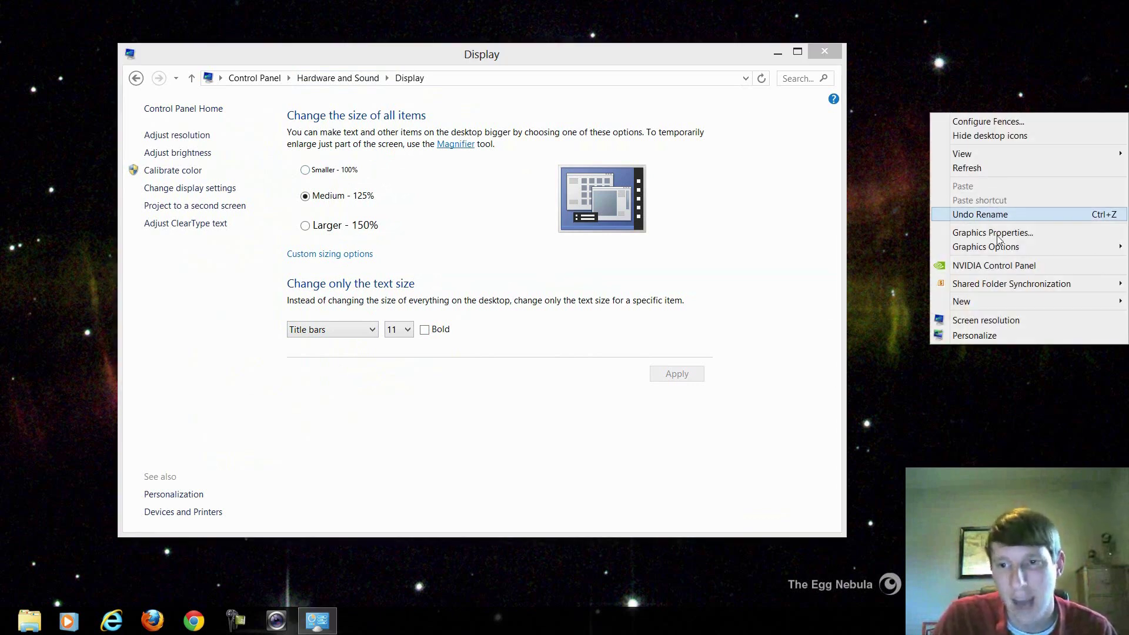
left_click(1001, 322)
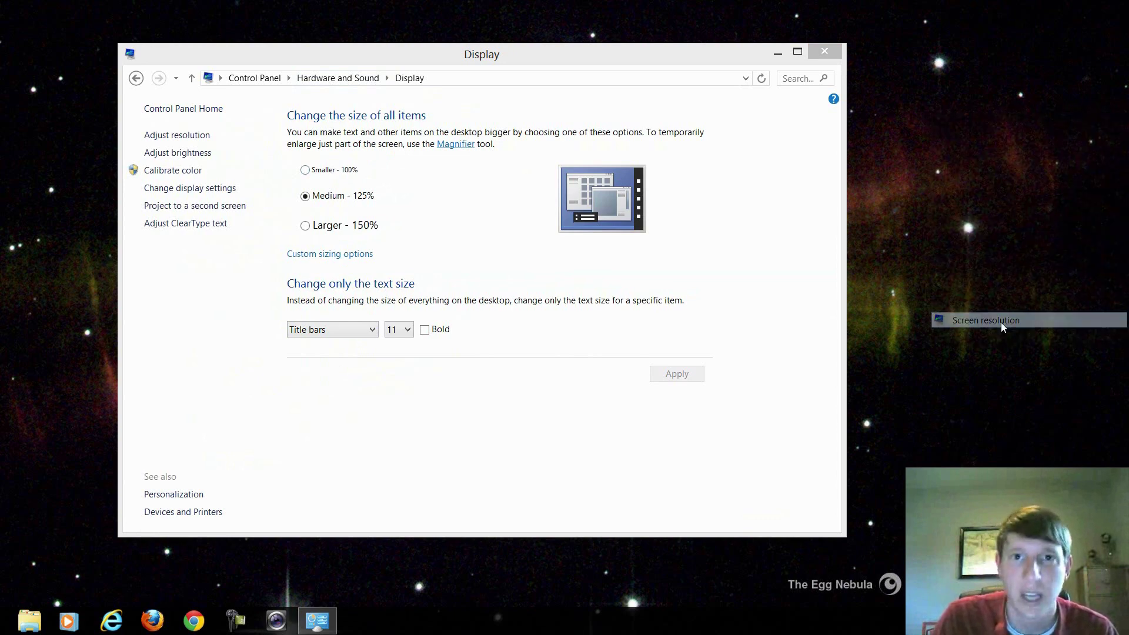
Lower the resolution to 1600 × 900 and apply it.
left_click(459, 288)
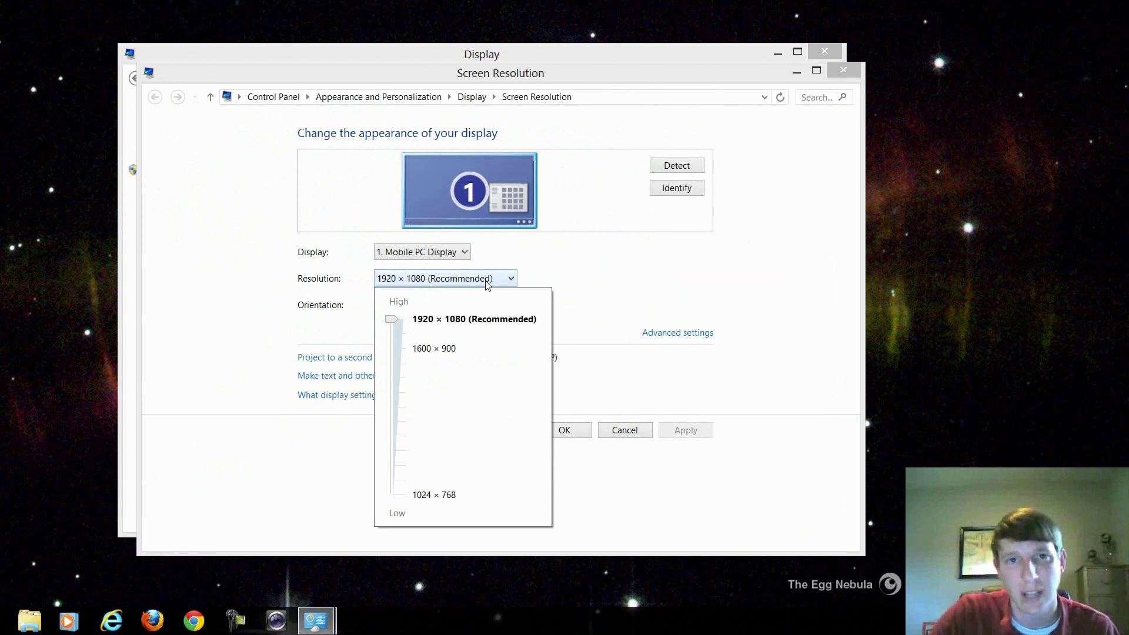
left_click_drag(391, 319, 391, 349)
left_click(423, 286)
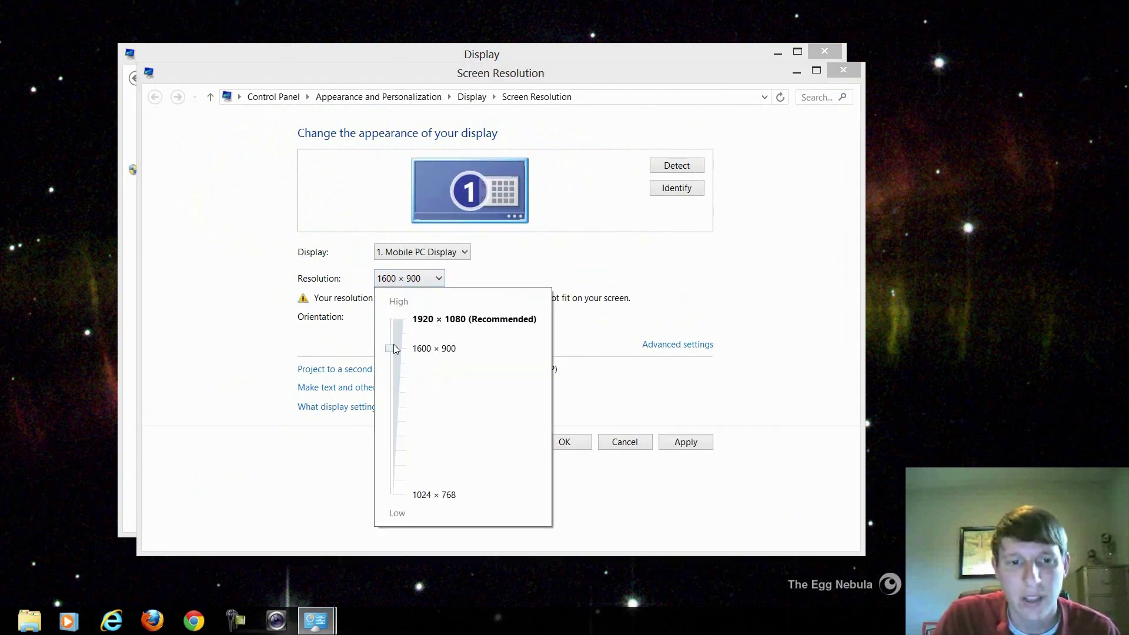
left_click(658, 391)
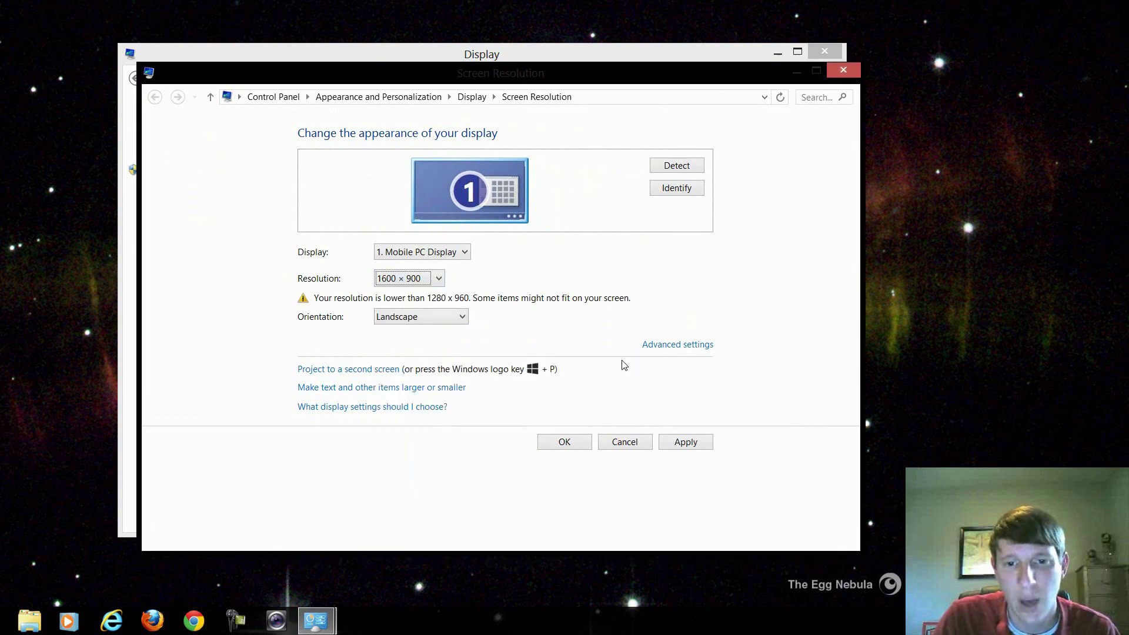
left_click(691, 450)
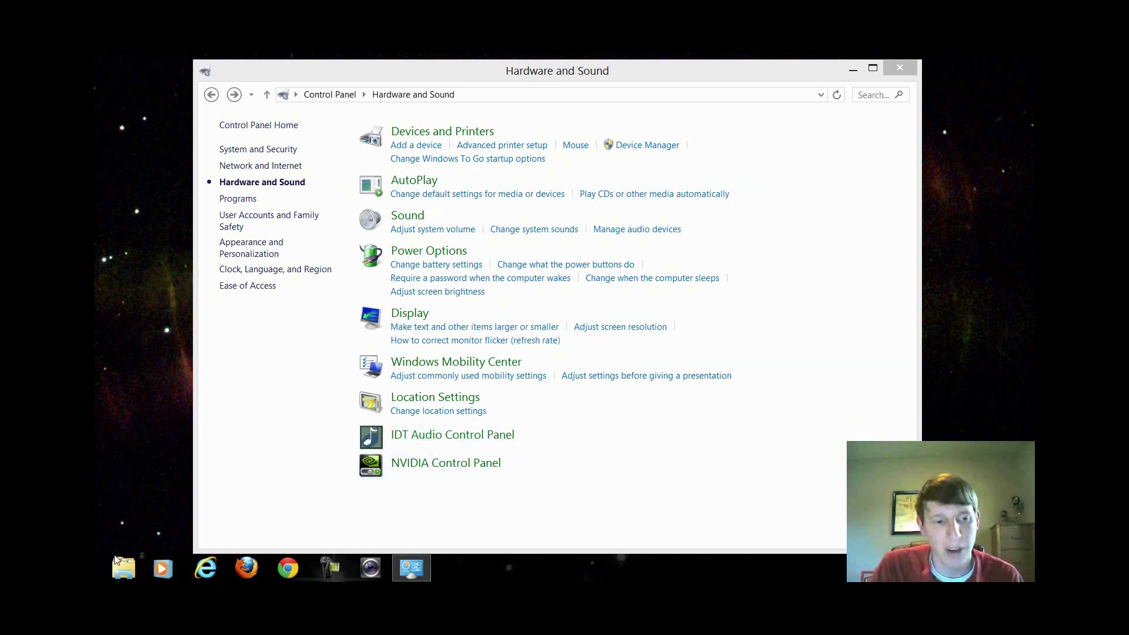
Open Computer Properties from File Explorer to view Windows 8 Pro with 8.00 GB RAM.
left_click(125, 567)
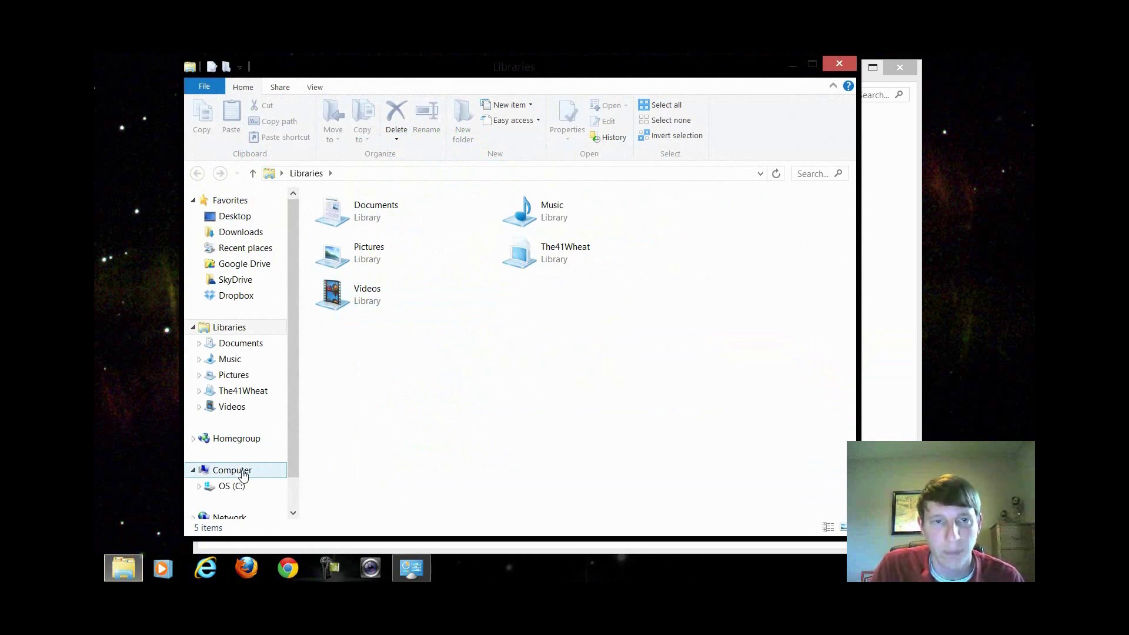
right_click(243, 474)
left_click(305, 466)
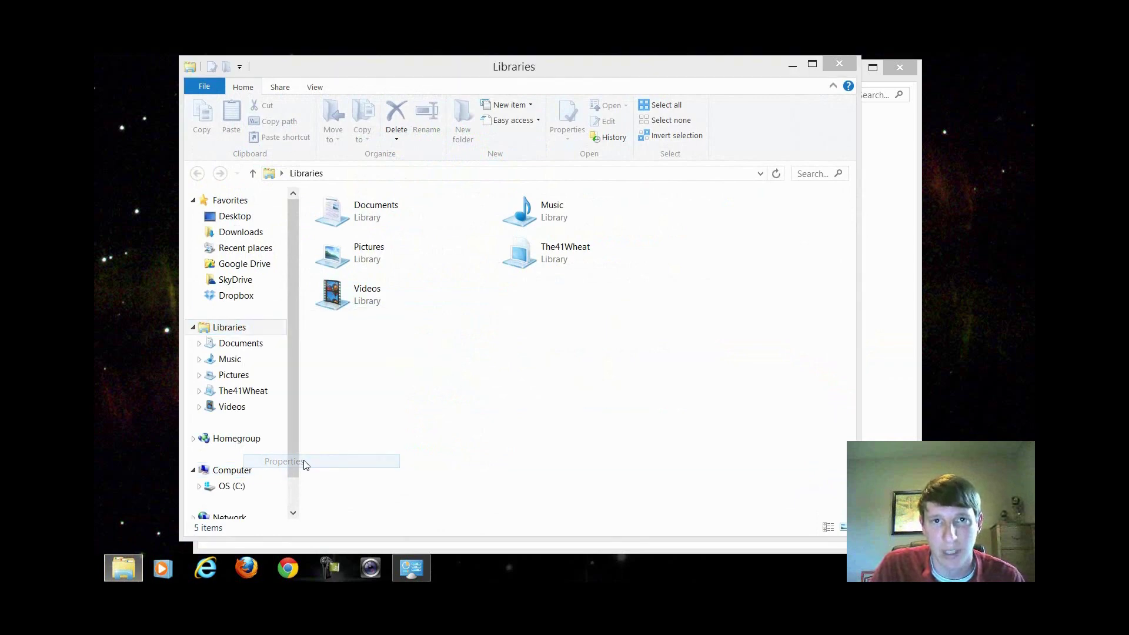
left_click_drag(629, 68, 549, 52)
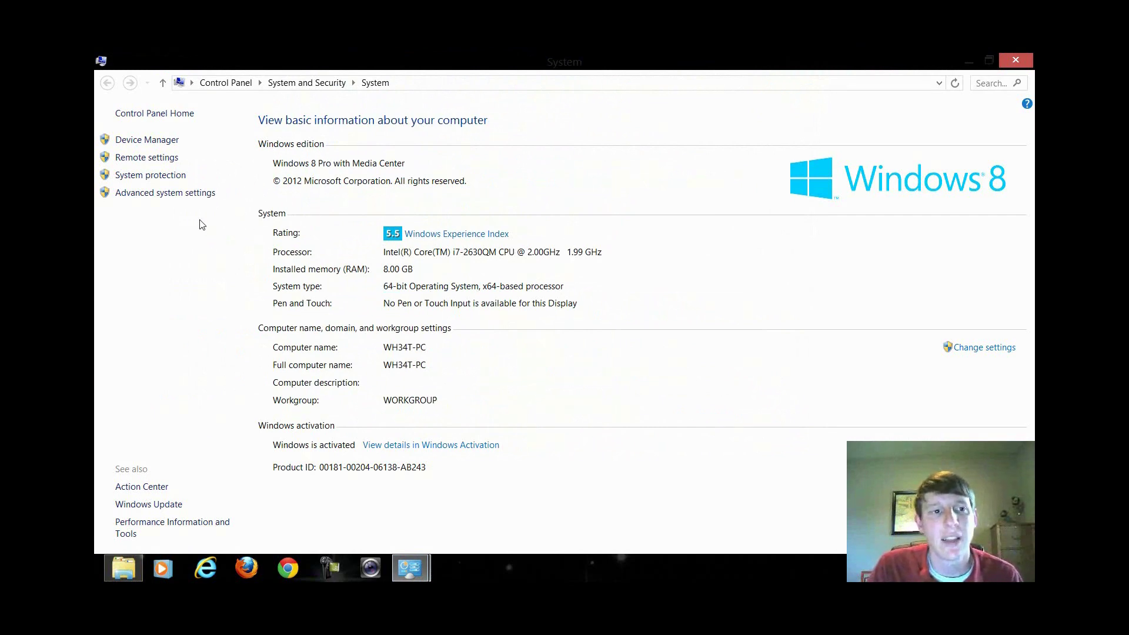
Open Performance Options via Advanced system settings; try best appearance, then end on best performance.
left_click(181, 196)
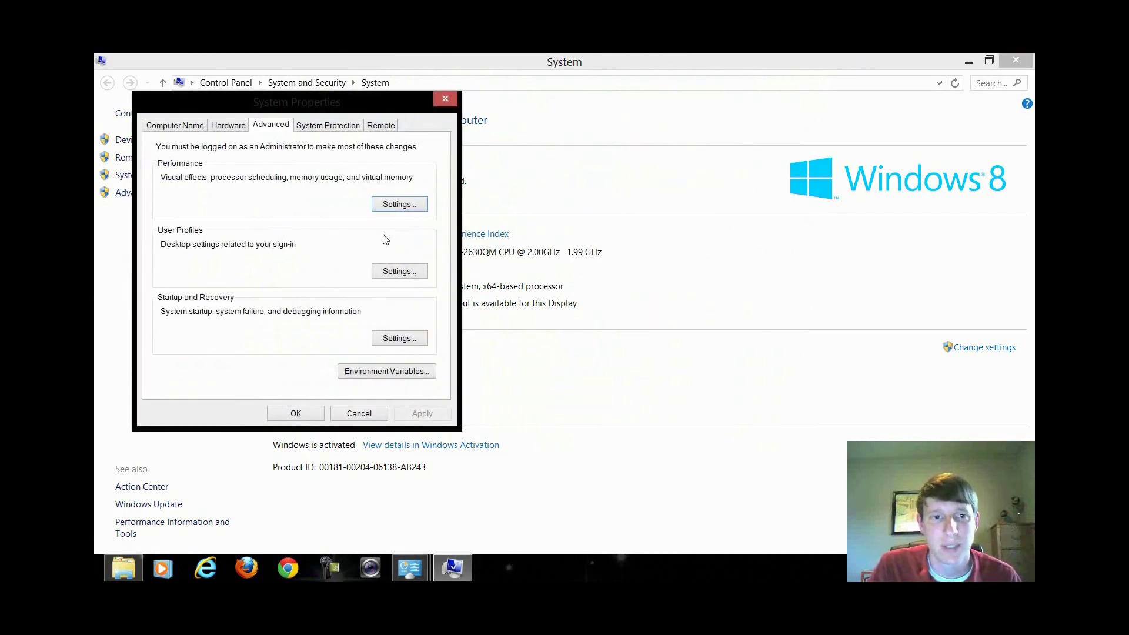
left_click_drag(353, 107, 544, 117)
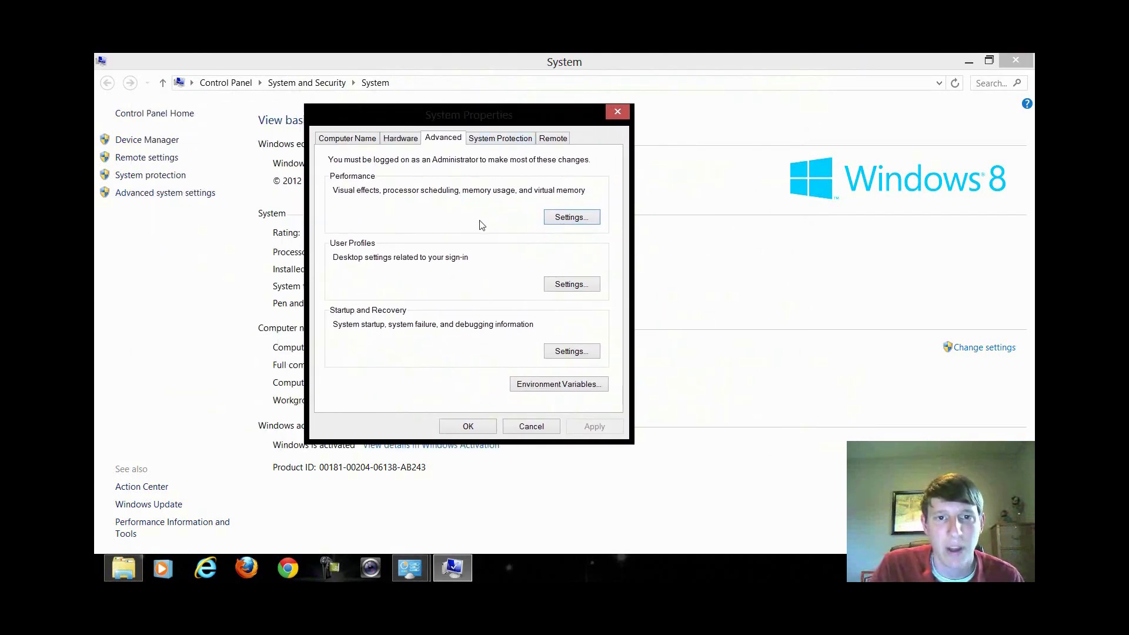
left_click(576, 224)
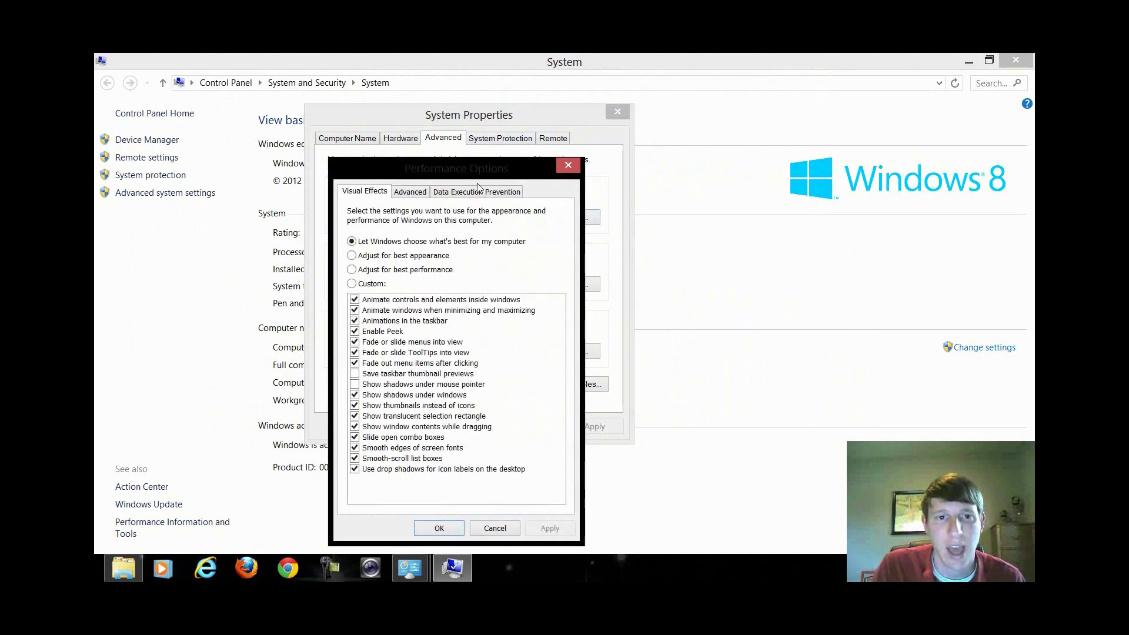
left_click_drag(479, 170, 476, 121)
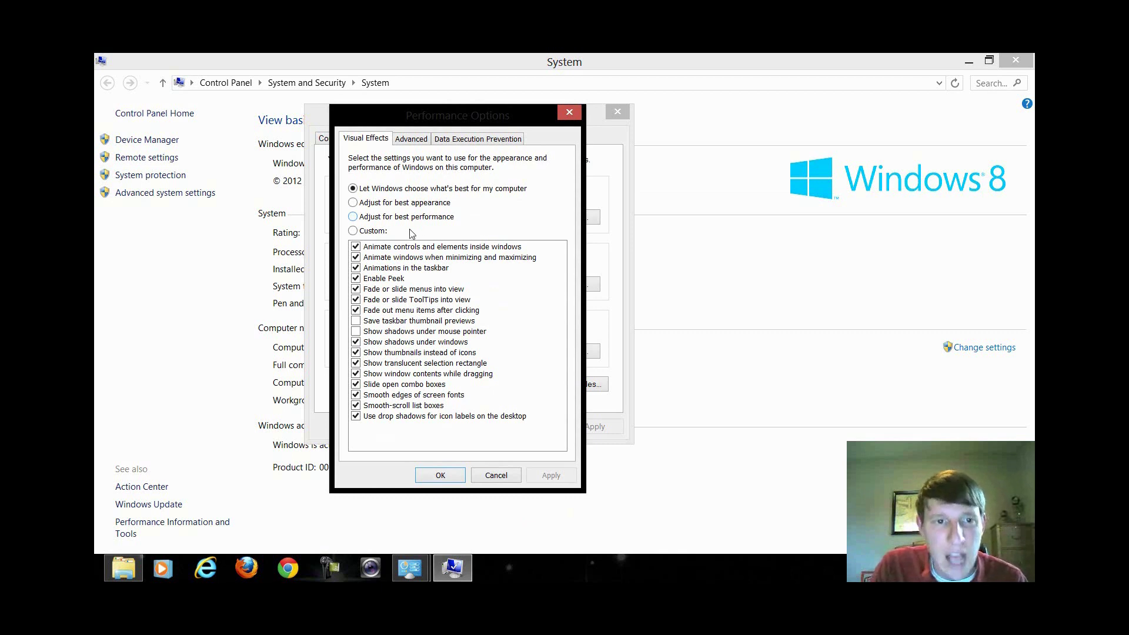
left_click(354, 203)
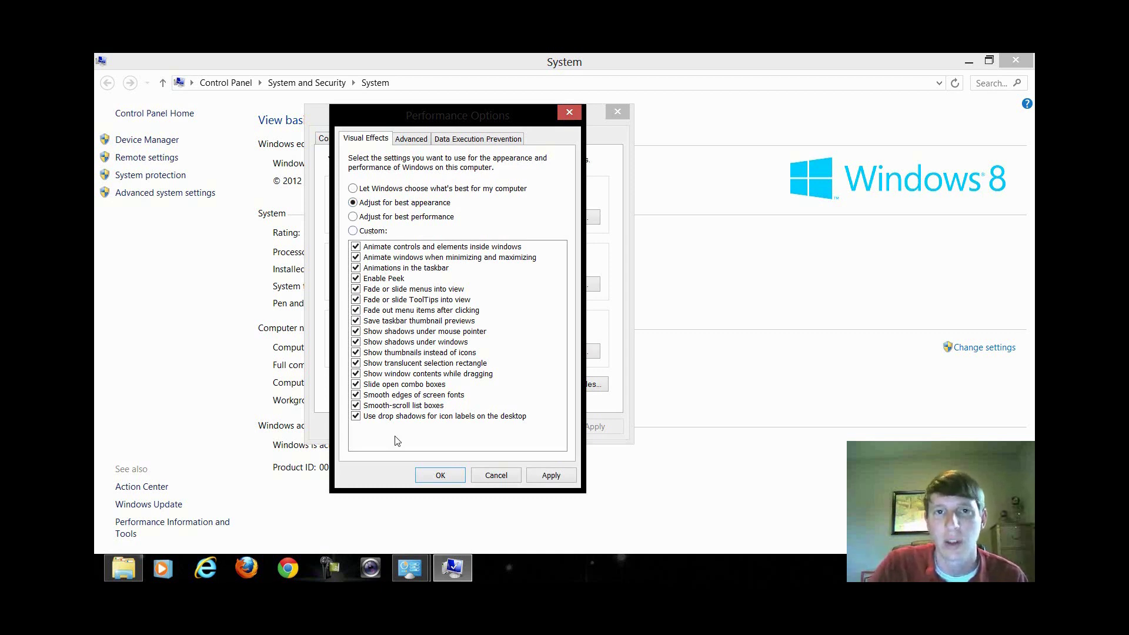
left_click(353, 217)
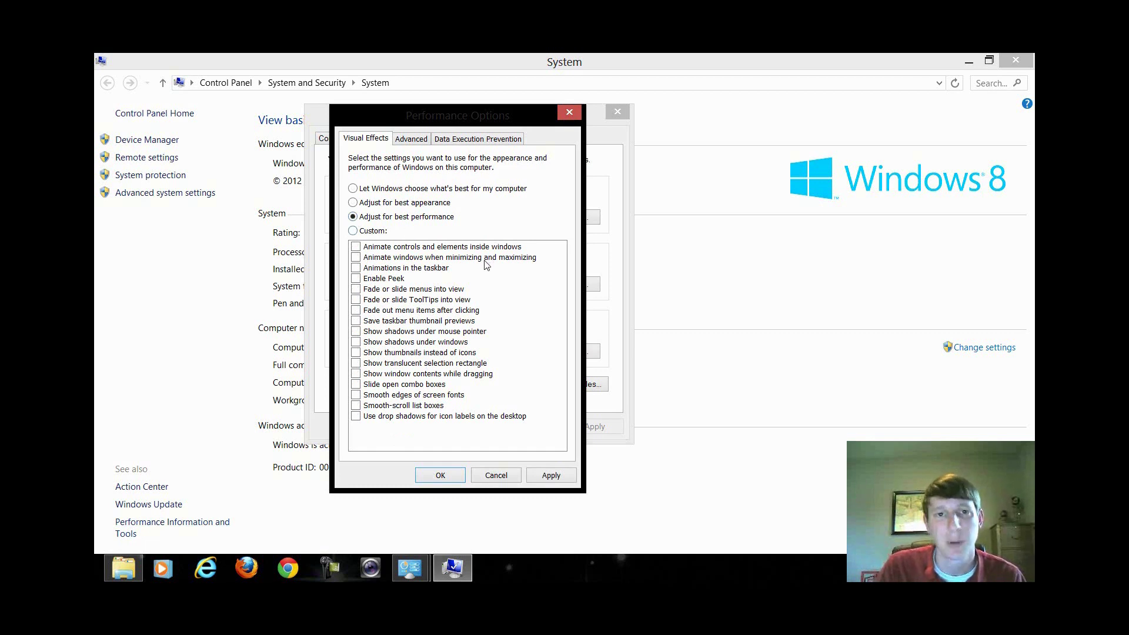